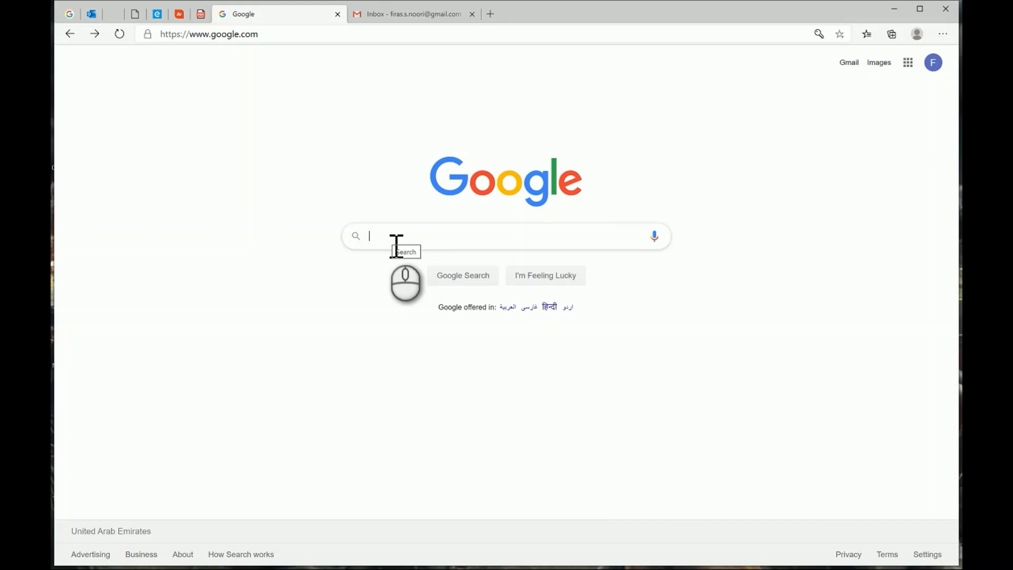
Search Google for students.autodesk and open the Autodesk Student Community result.
type("tudents")
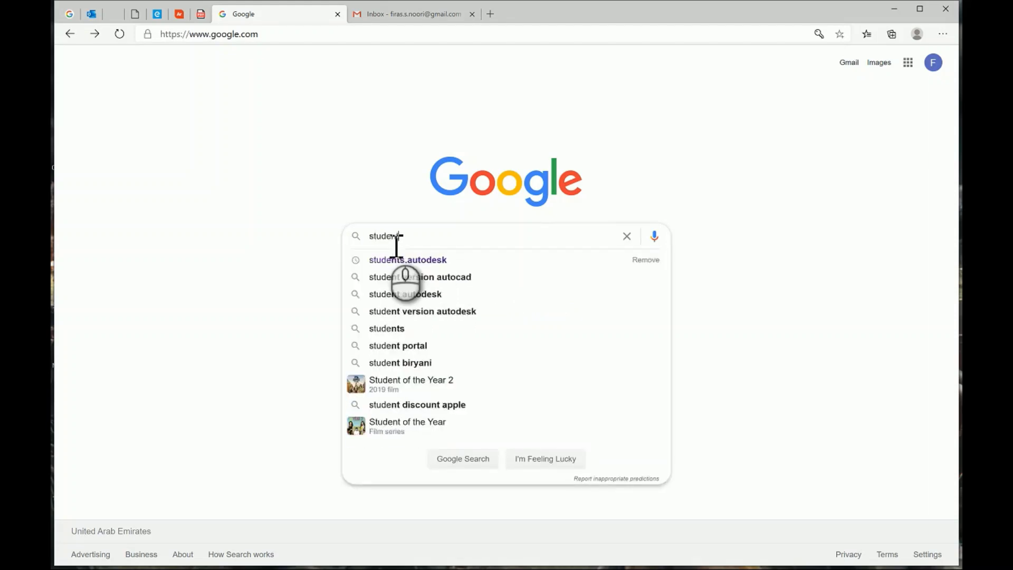
type(".a")
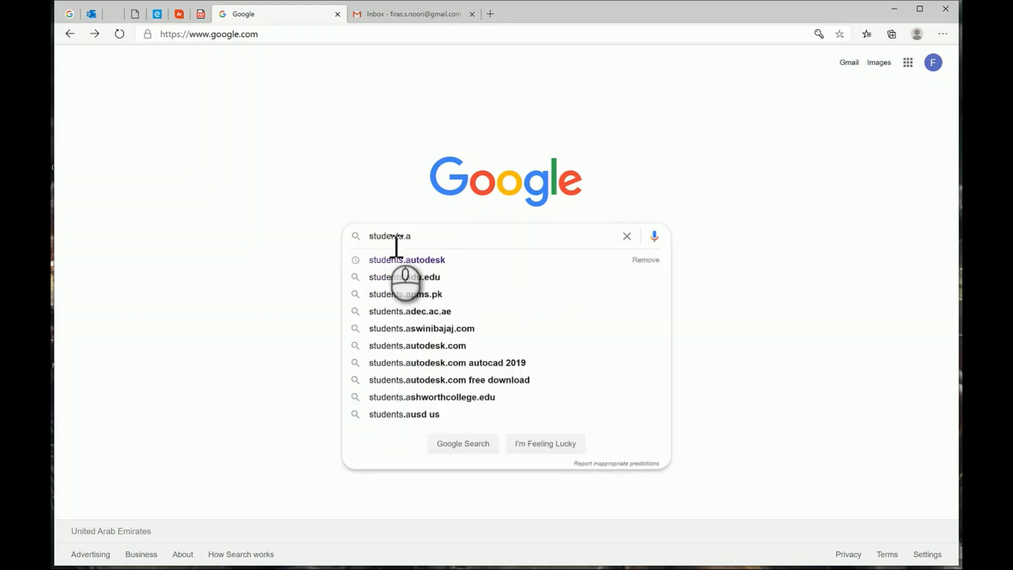
left_click(397, 255)
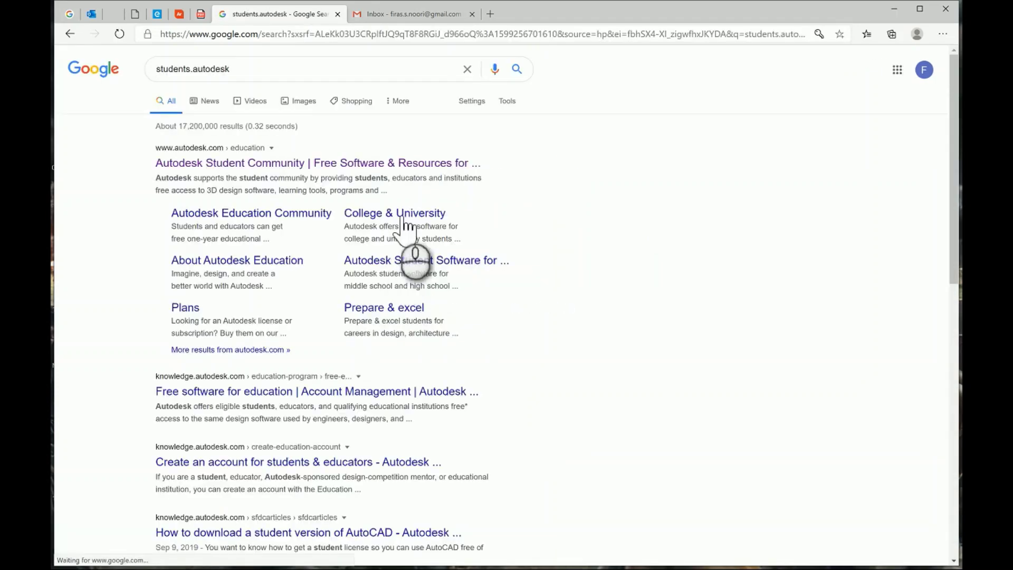
left_click(340, 167)
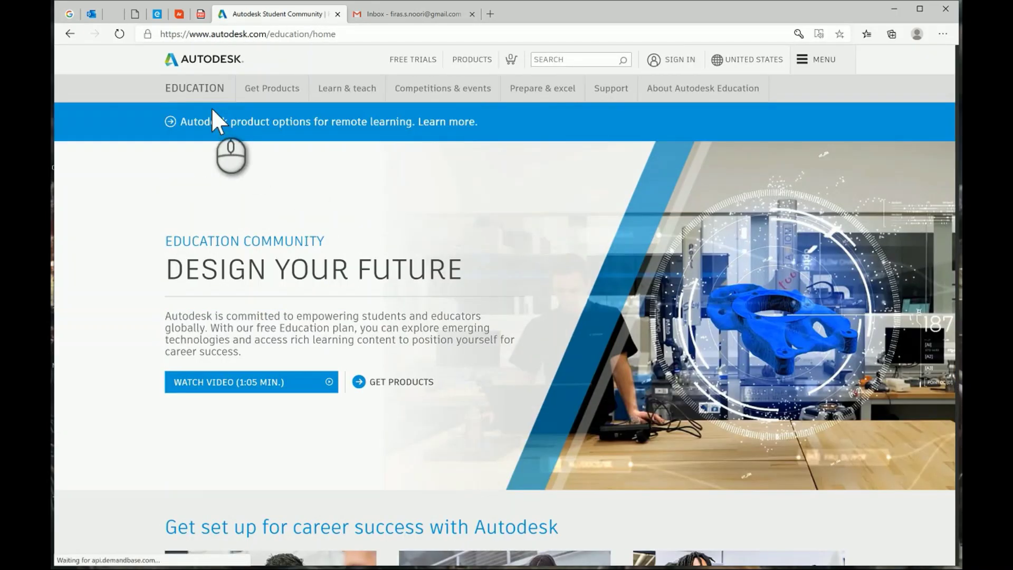
Start a new Autodesk account and enter the first name and e-mail address.
left_click(679, 59)
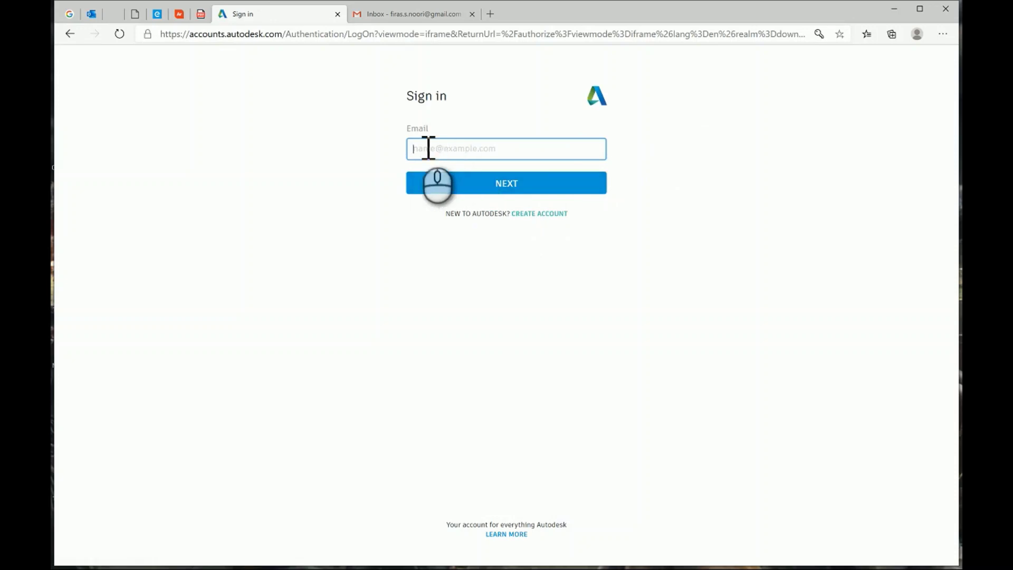
left_click(547, 213)
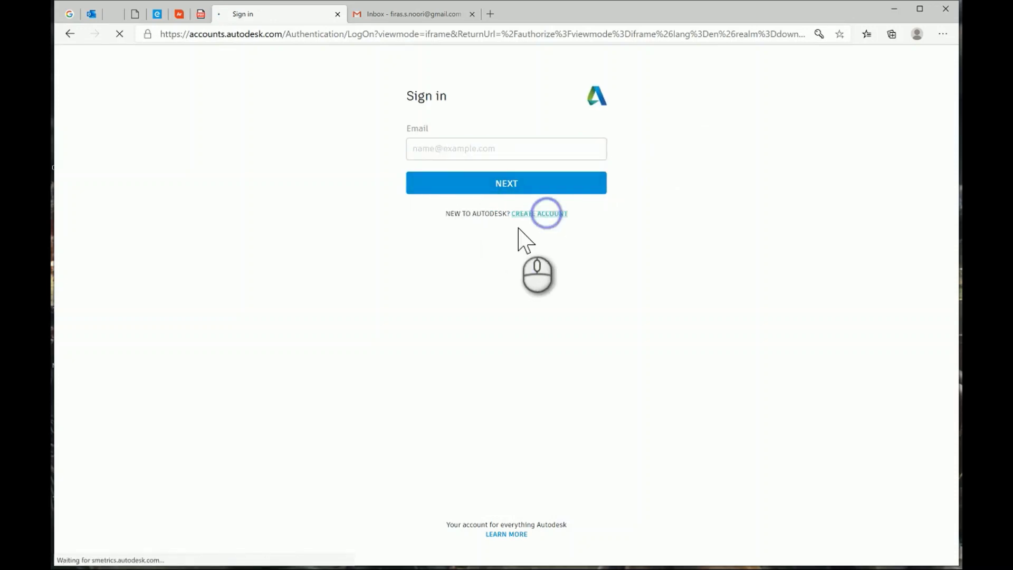
left_click(440, 136)
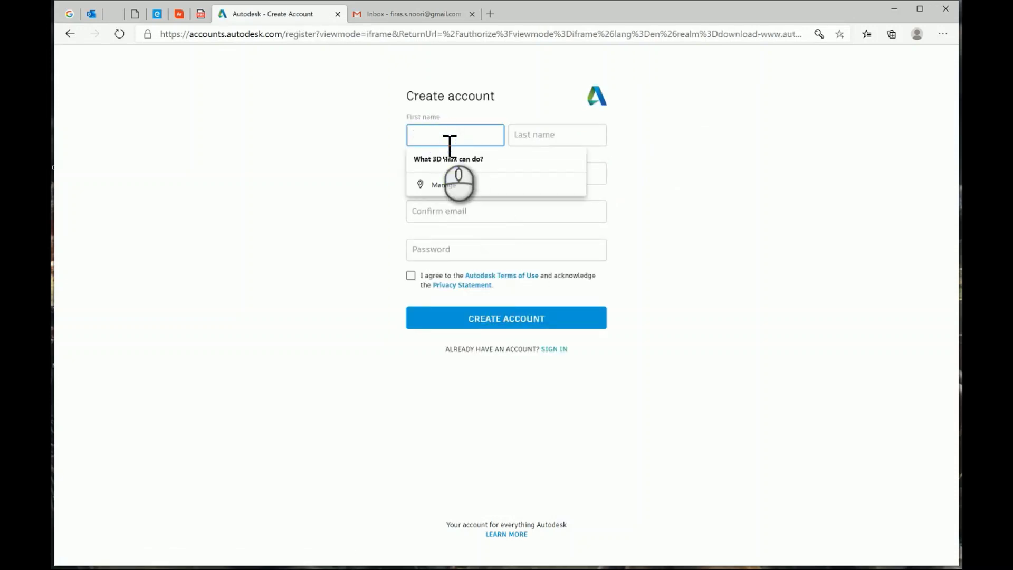
type("Firas")
key("Tab")
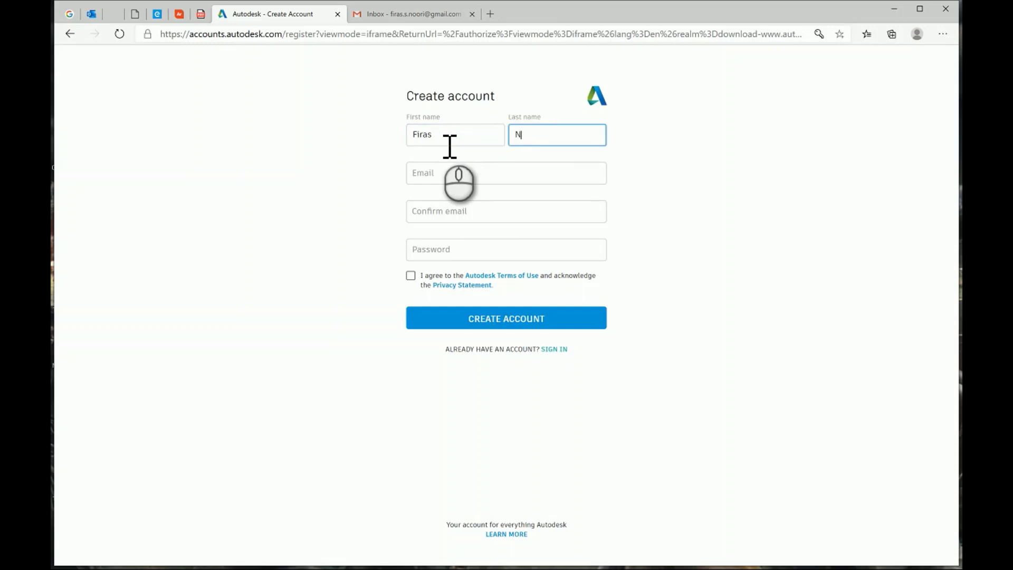
key("Tab")
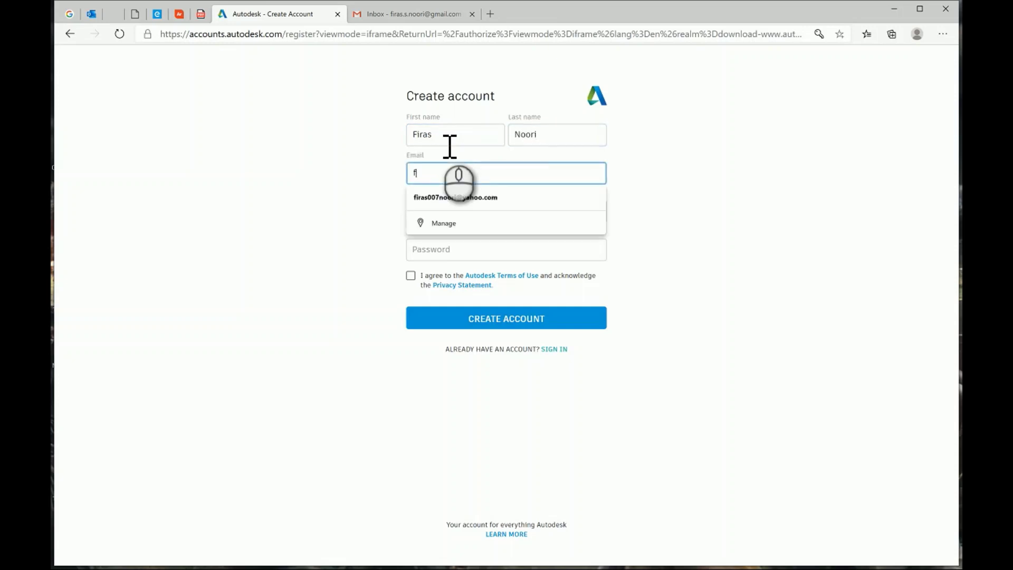
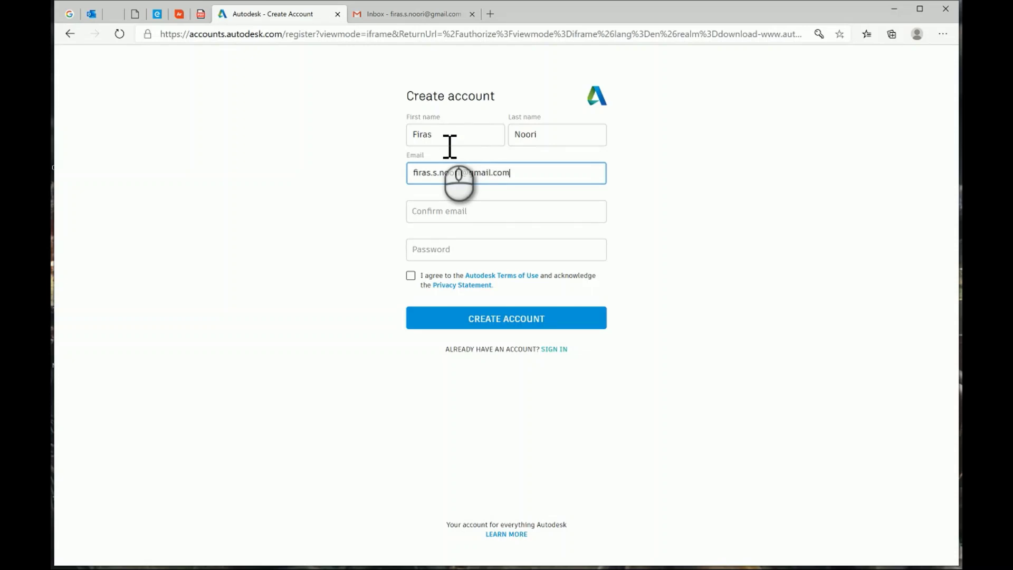
Copy the e-mail into the confirmation field and enter the account password.
triple_click(470, 181)
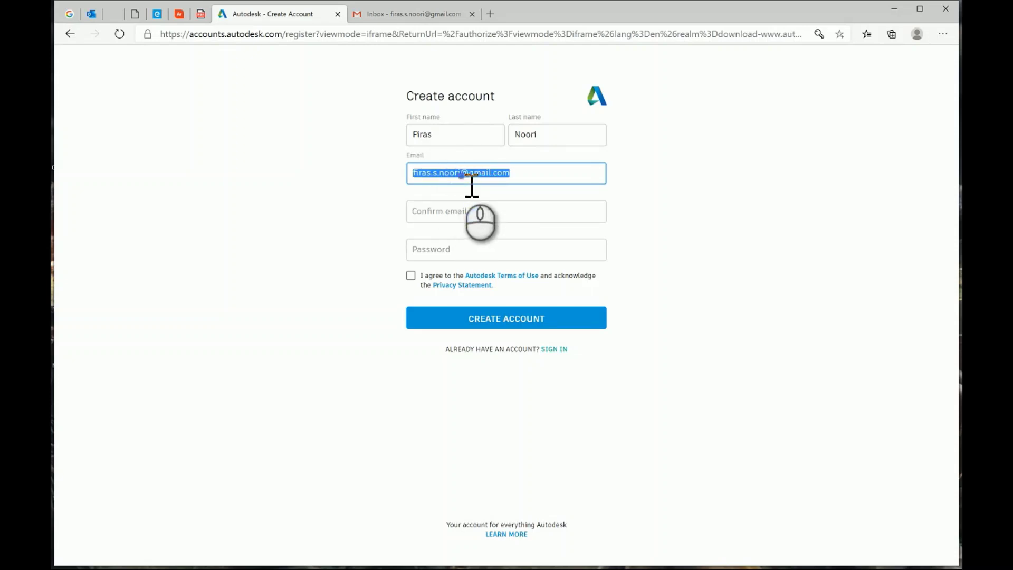
key("ctrl+c")
left_click(471, 216)
key("ctrl+v")
left_click(453, 251)
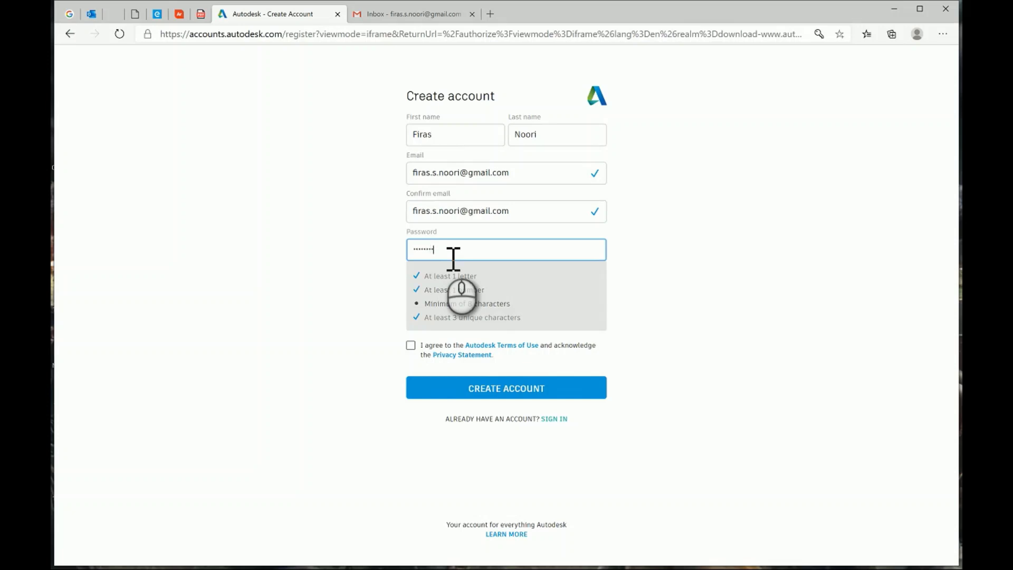
type("1")
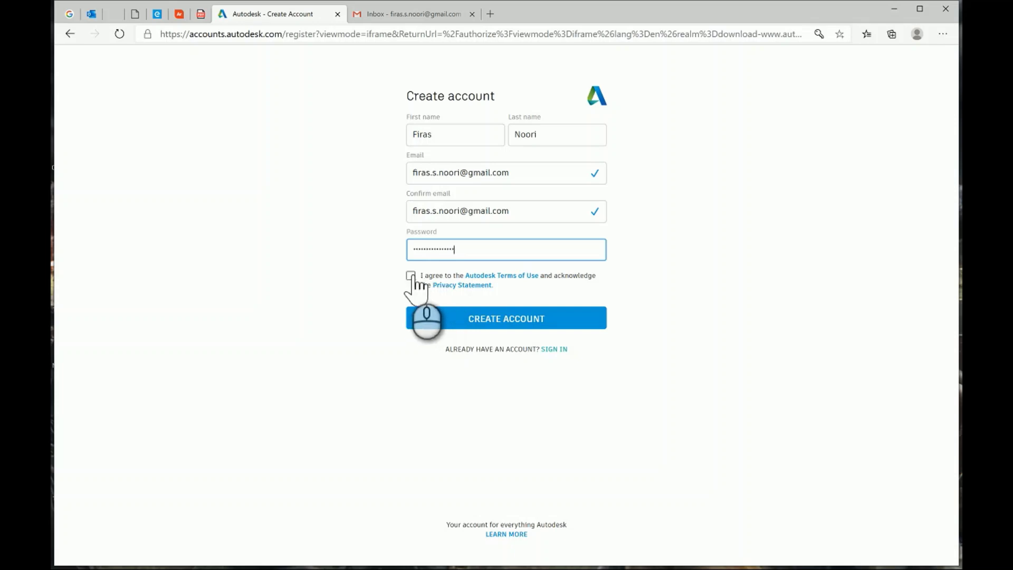
Accept the Terms of Use, create the account, save the password and opt in to marketing e-mails.
left_click(411, 276)
left_click(496, 320)
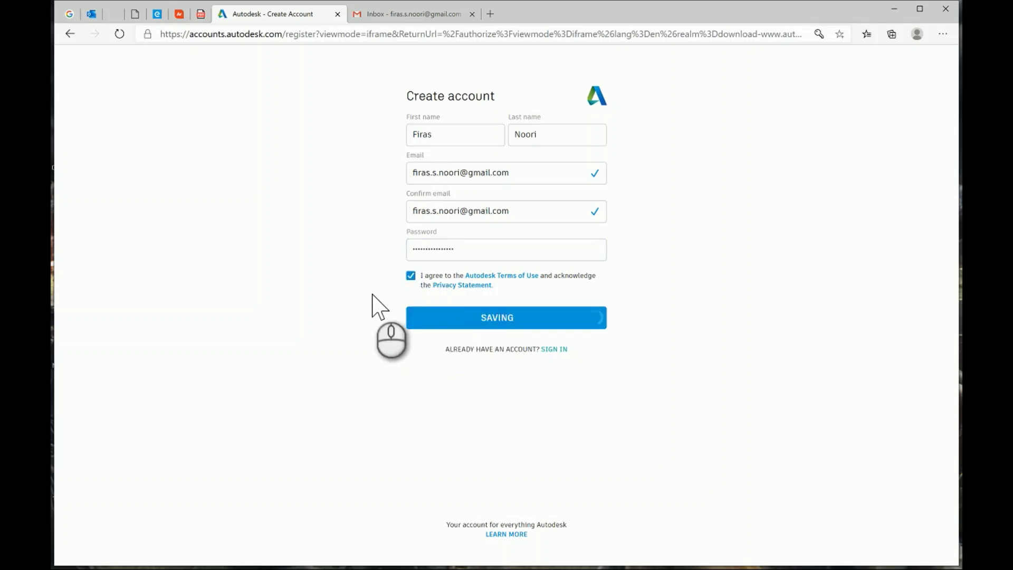
left_click(713, 149)
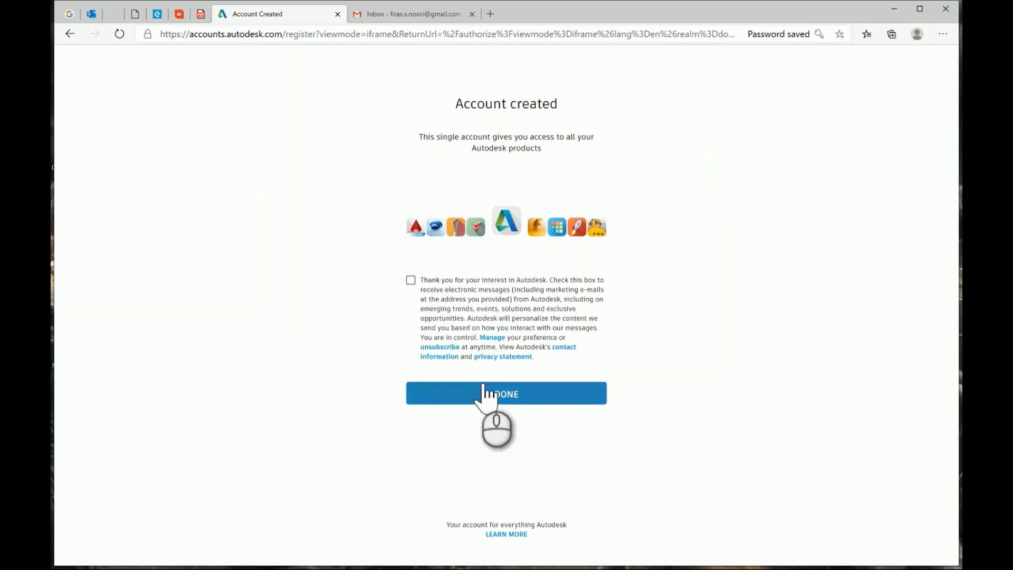
left_click(410, 280)
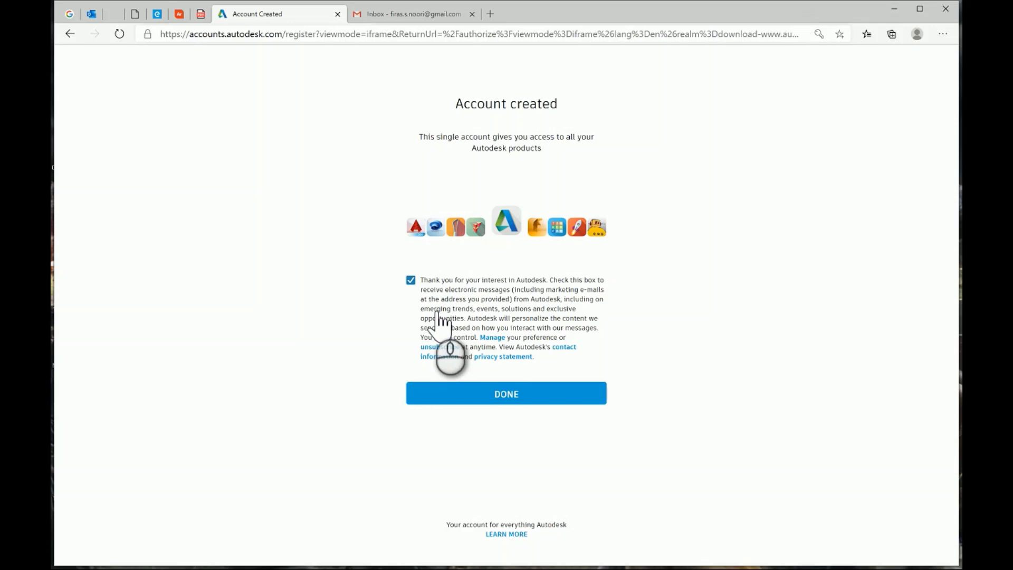
Finish the Autodesk sign-up with DONE and switch to the Gmail inbox.
left_click(476, 397)
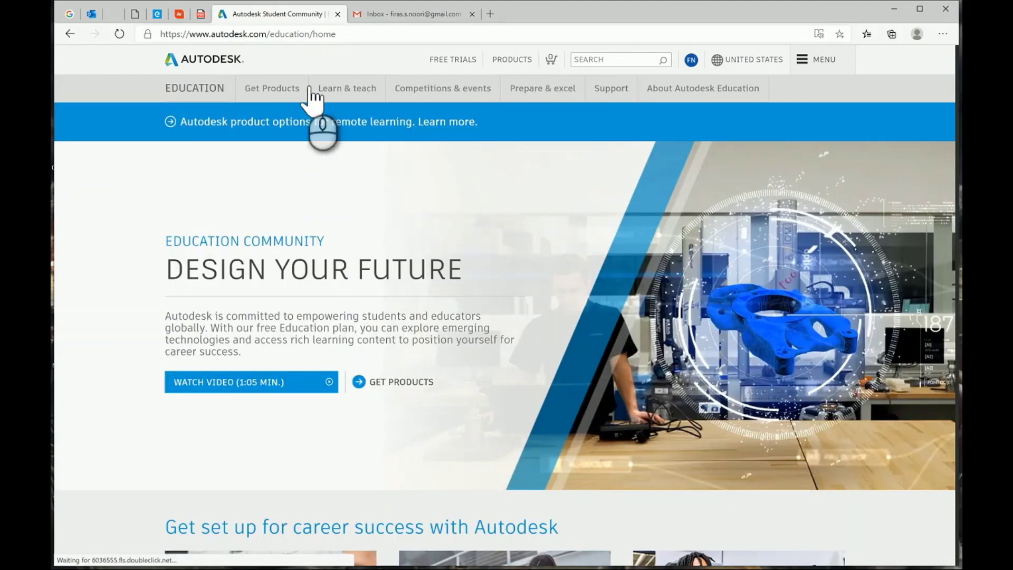
left_click(369, 14)
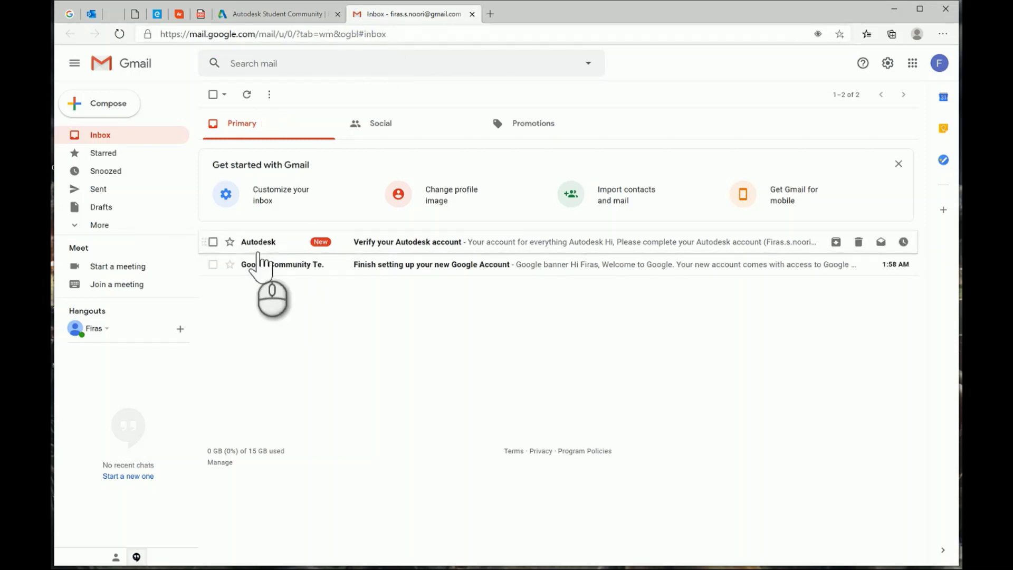
Open the 'Verify your Autodesk account' e-mail, verify the address and return to Autodesk Education.
left_click(421, 241)
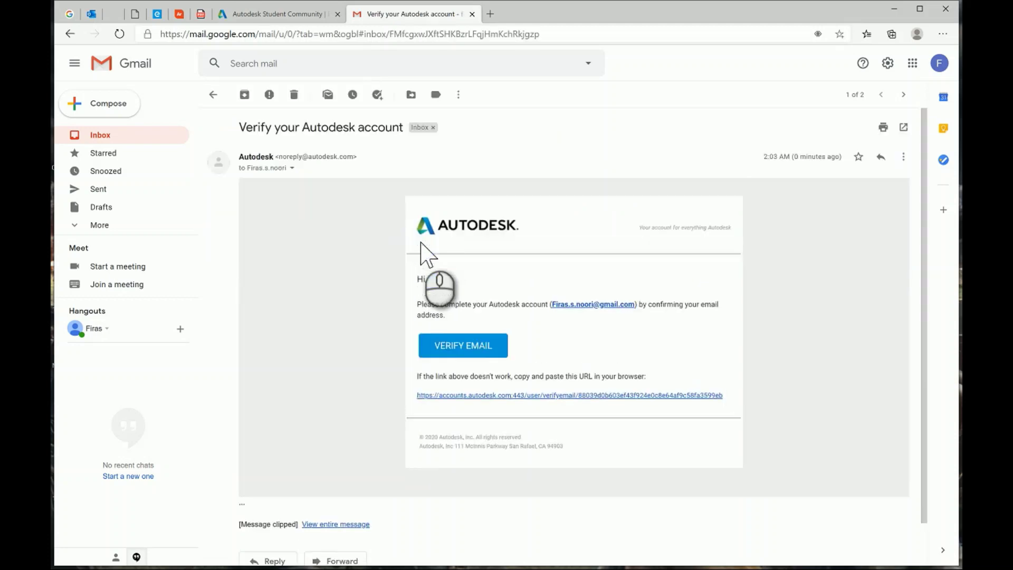
left_click(465, 348)
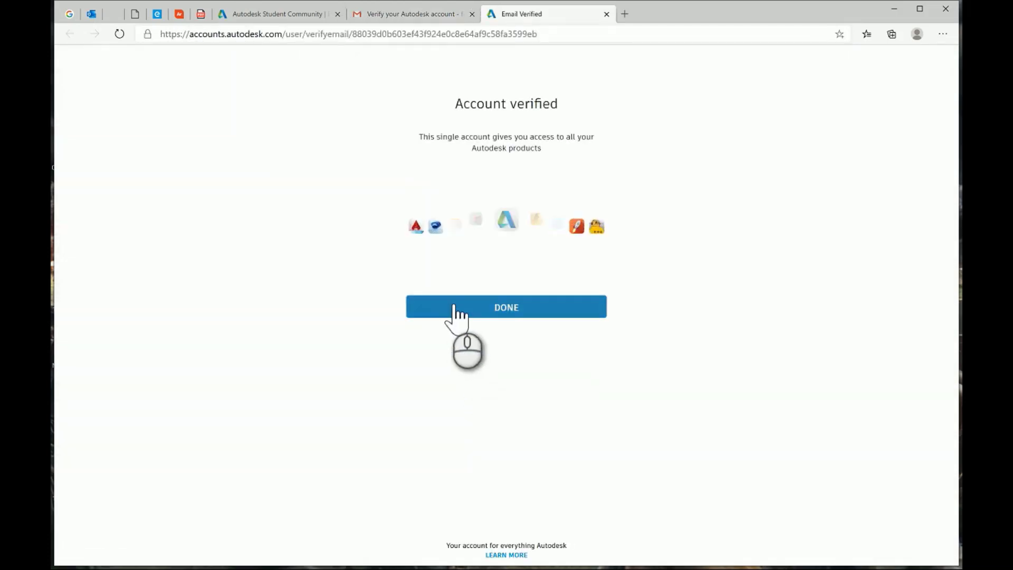
left_click(486, 316)
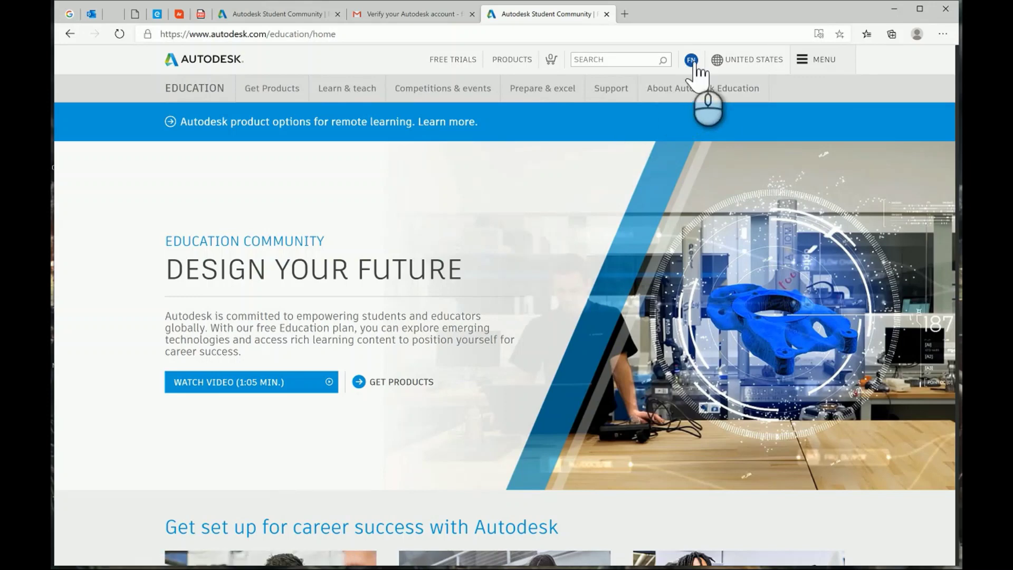
Browse the free education product grid, then start the eligibility check with GET STARTED.
left_click(402, 382)
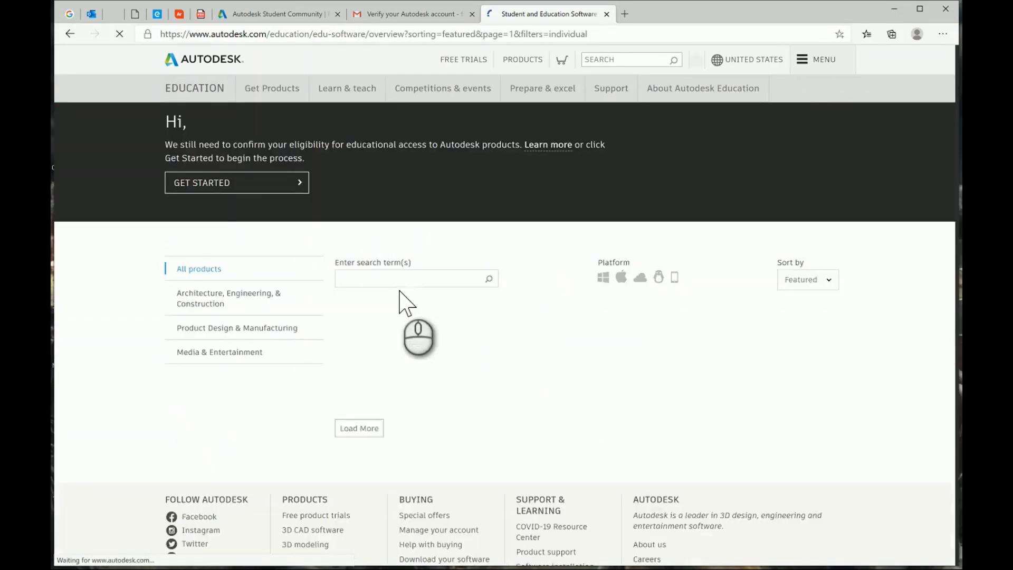
scroll(406, 302, "down", 5)
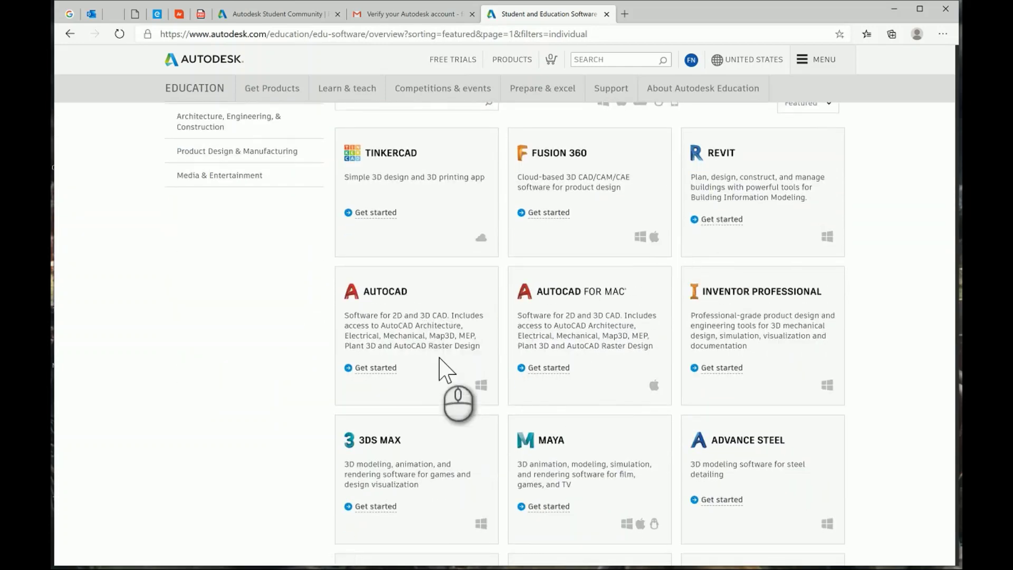
scroll(441, 369, "up", 5)
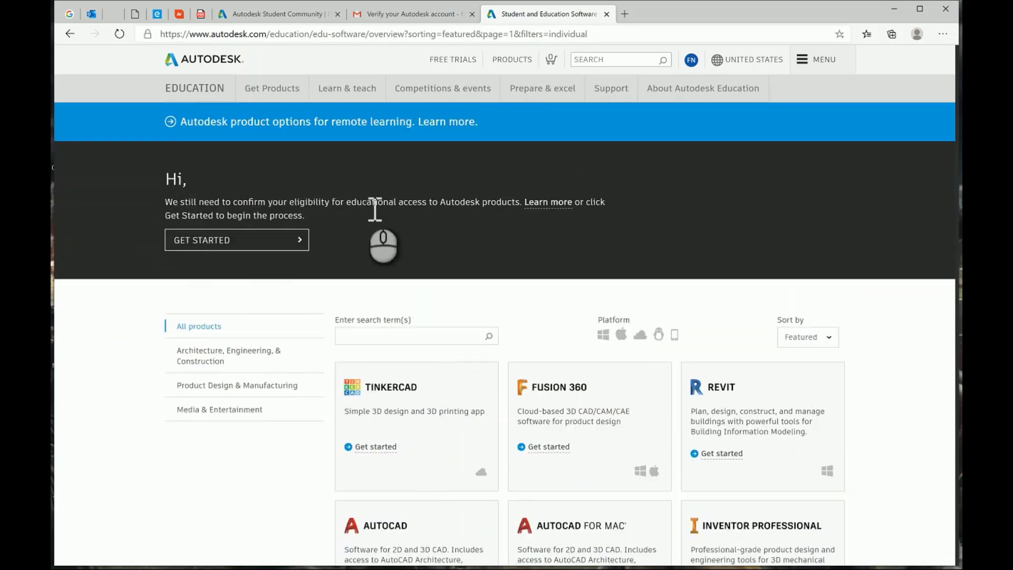
scroll(452, 214, "down", 5)
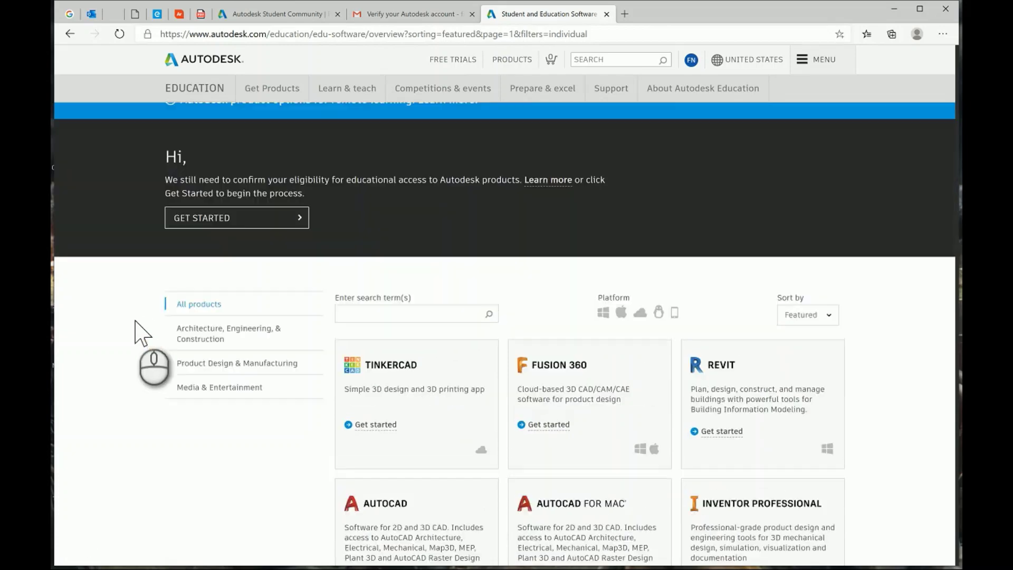
scroll(148, 357, "up", 5)
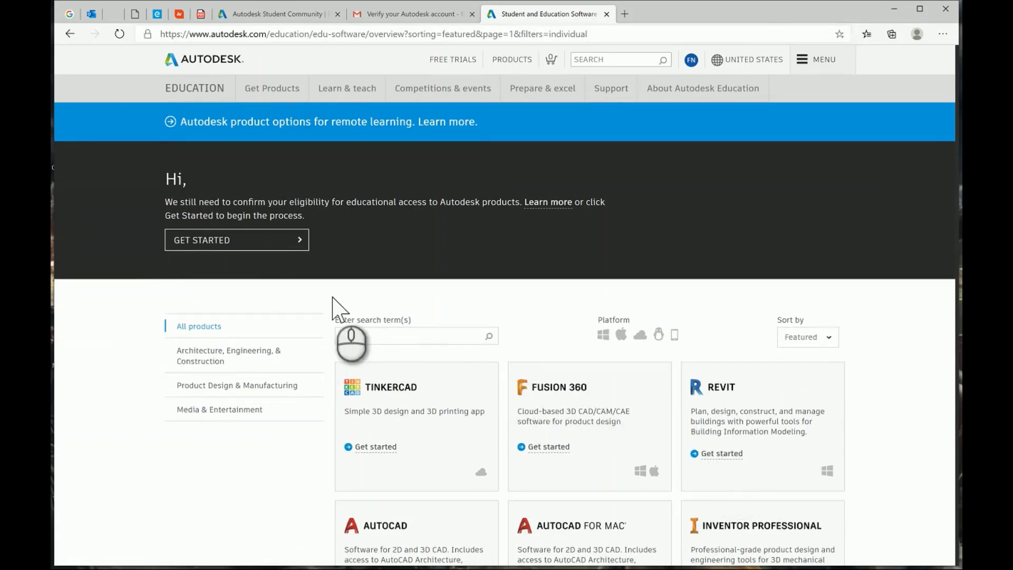
left_click(207, 241)
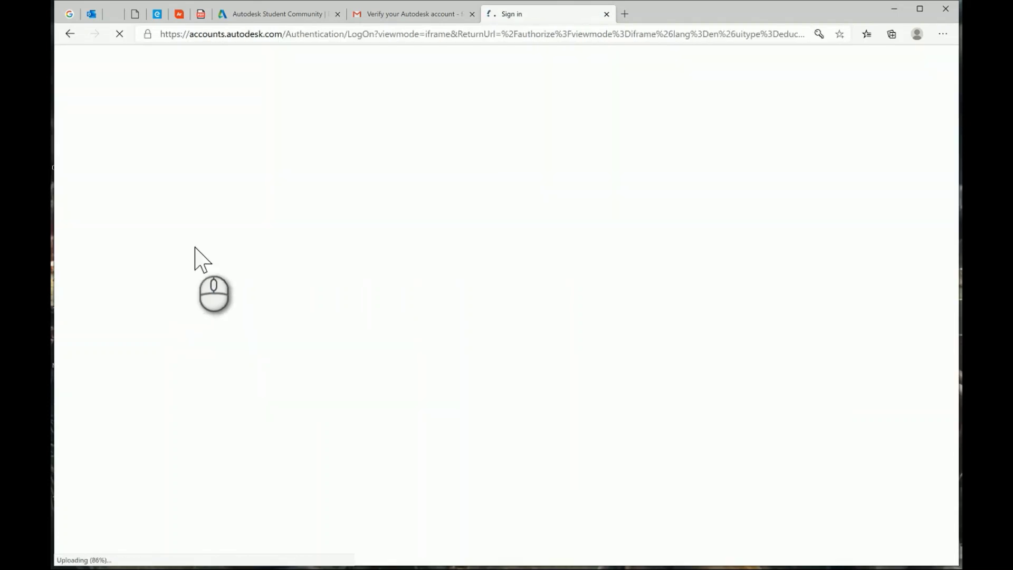
Sign in to the Autodesk account and set the institution country to United Arab Emirates.
left_click(528, 187)
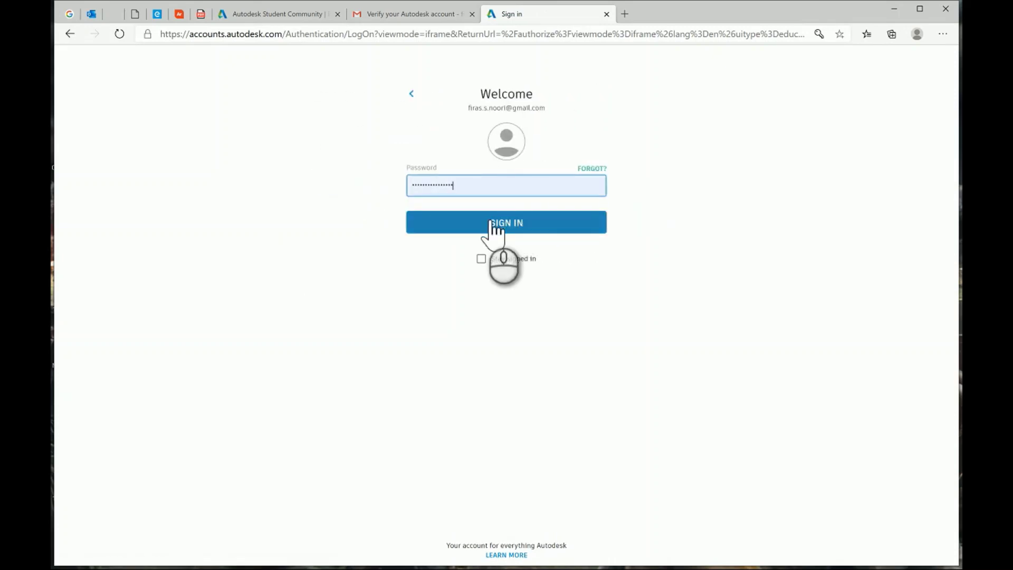
left_click(494, 224)
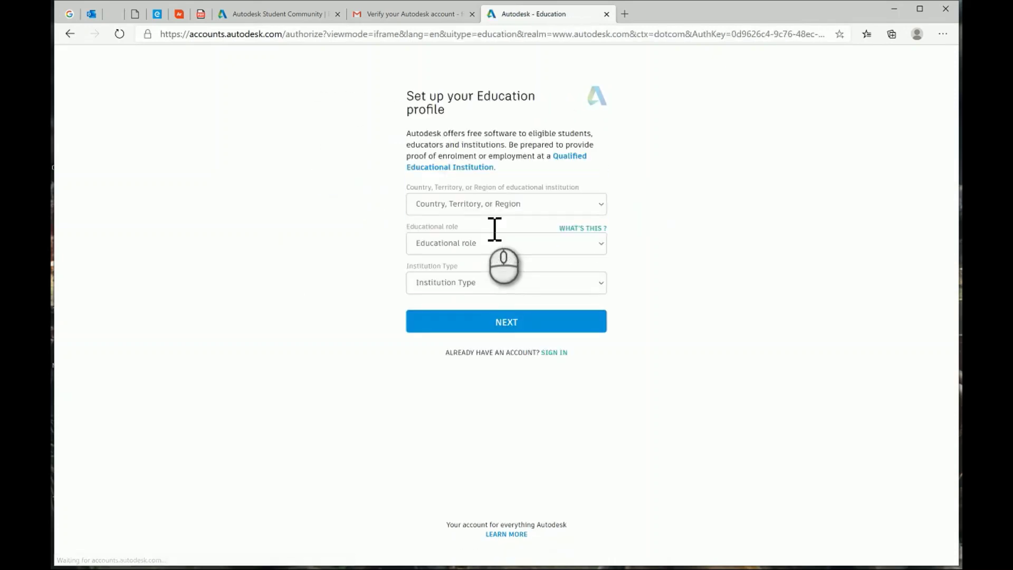
left_click(460, 206)
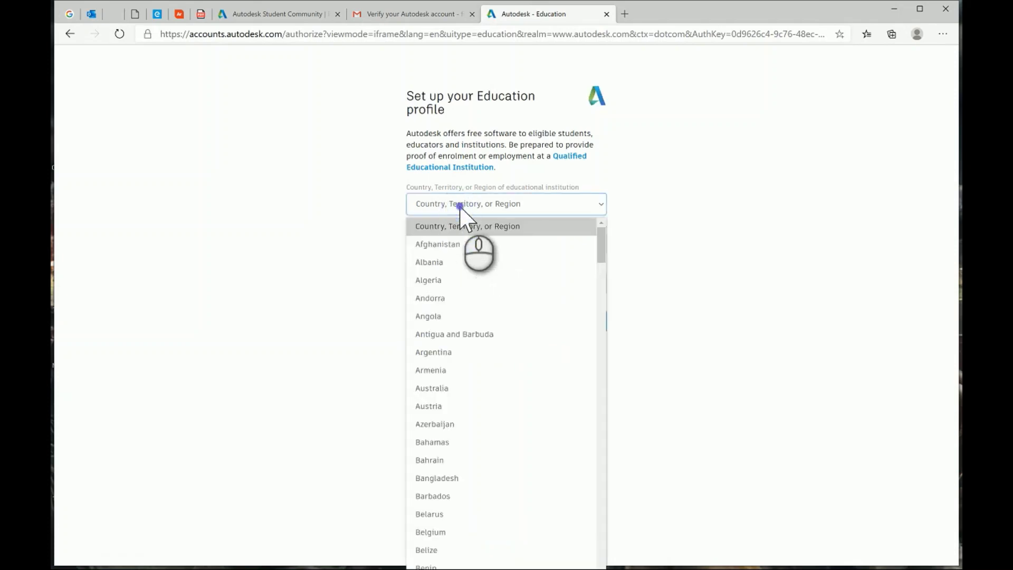
key("u")
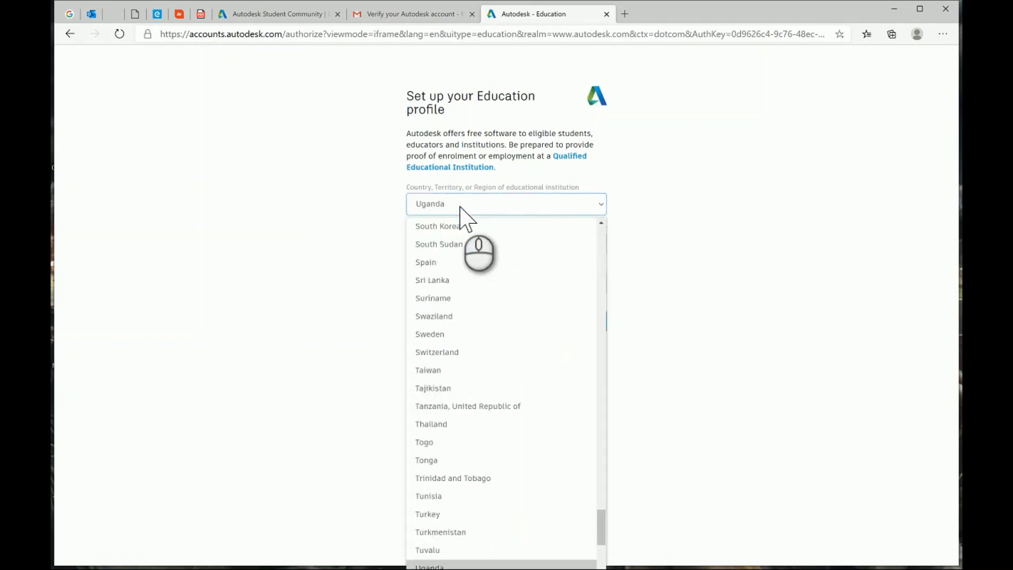
key("Return")
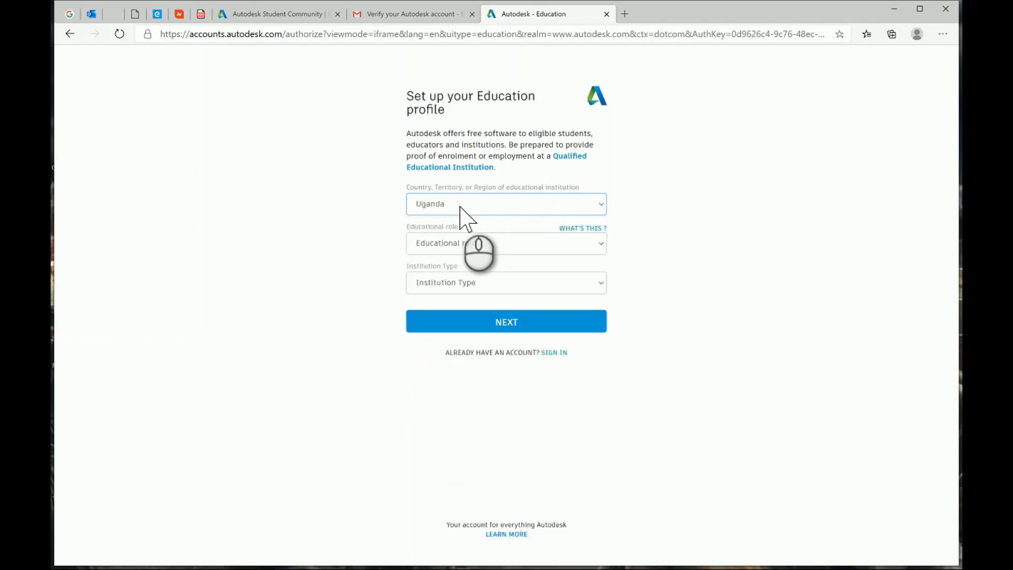
left_click(460, 206)
key("Down")
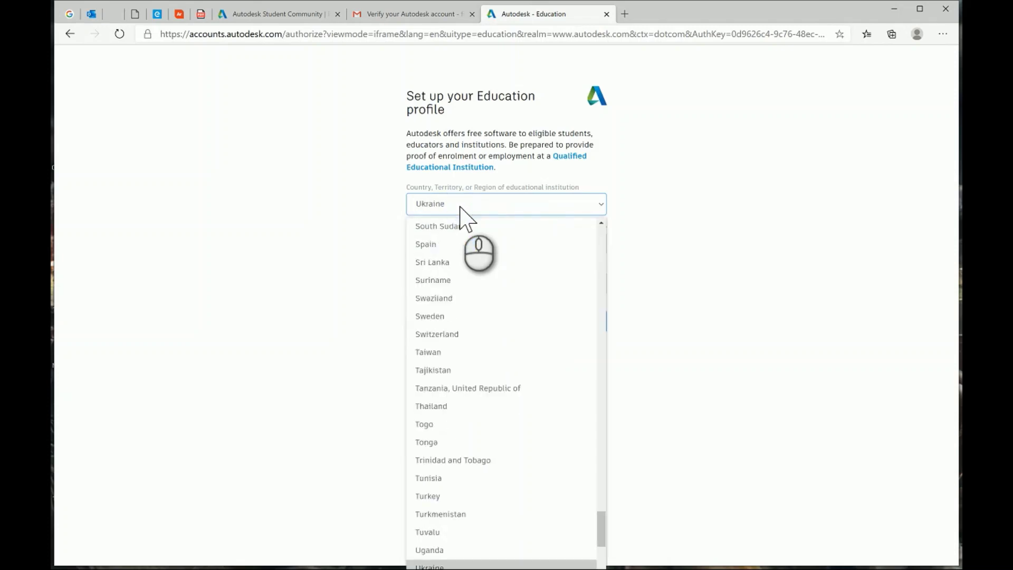
scroll(455, 340, "down", 4)
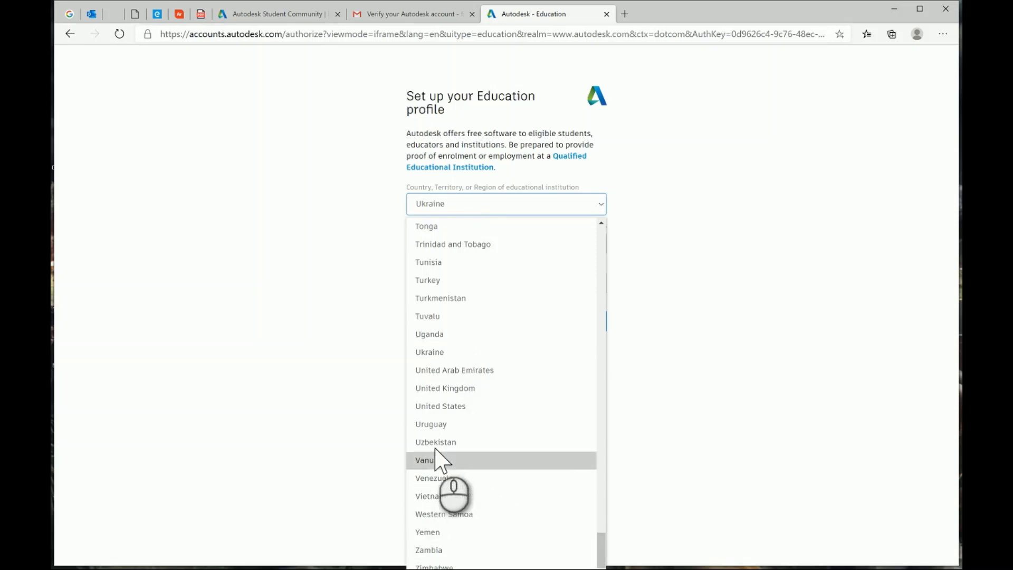
left_click(460, 375)
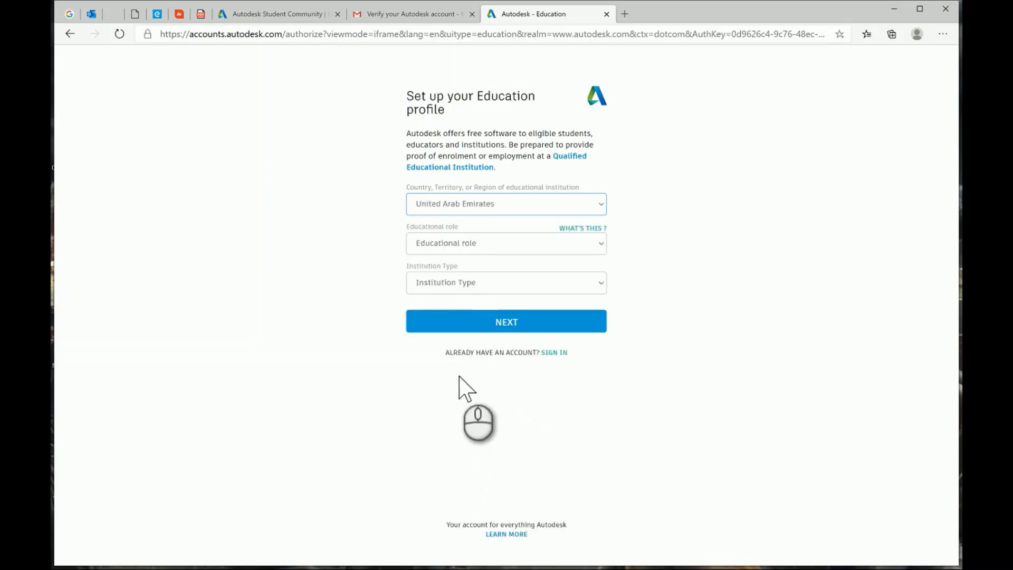
Set the role to Educator and institution type to University/Post-Secondary, then submit.
left_click(446, 245)
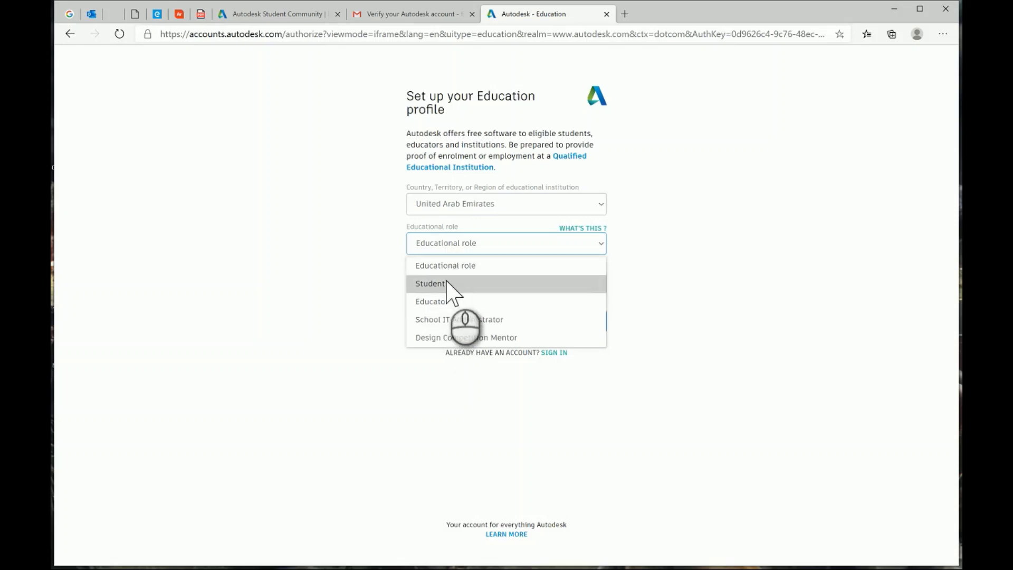
left_click(452, 303)
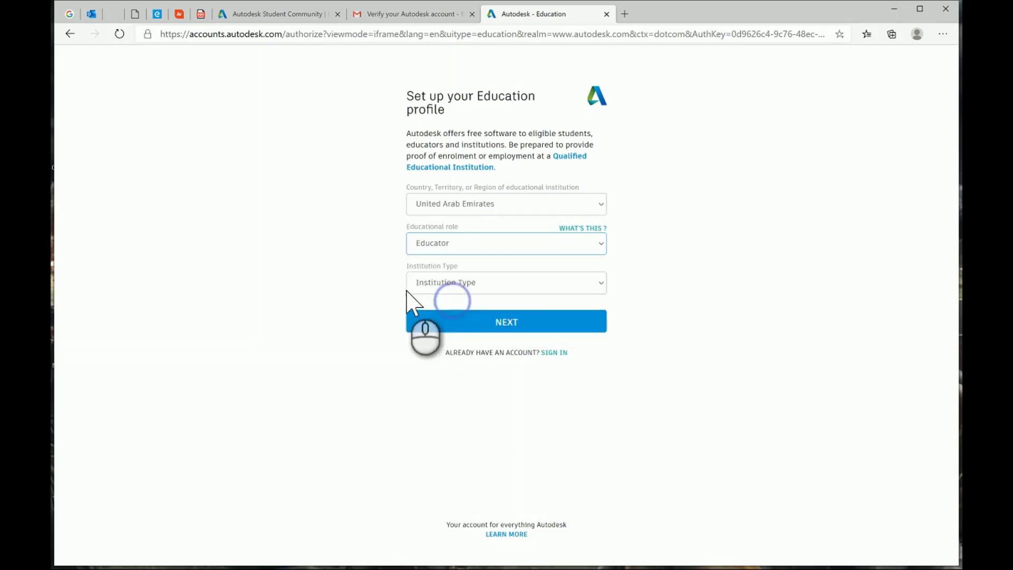
left_click(519, 283)
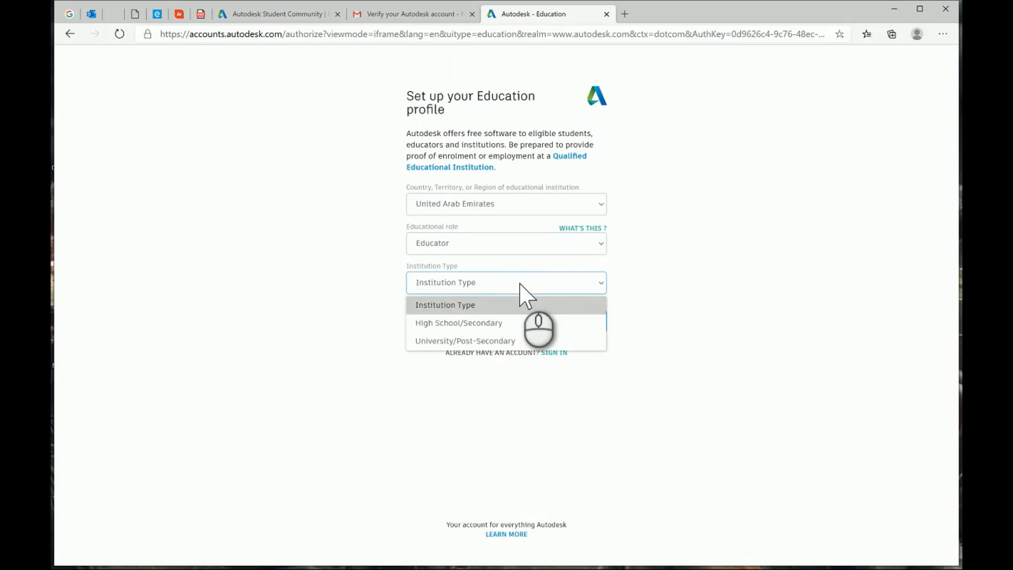
left_click(466, 342)
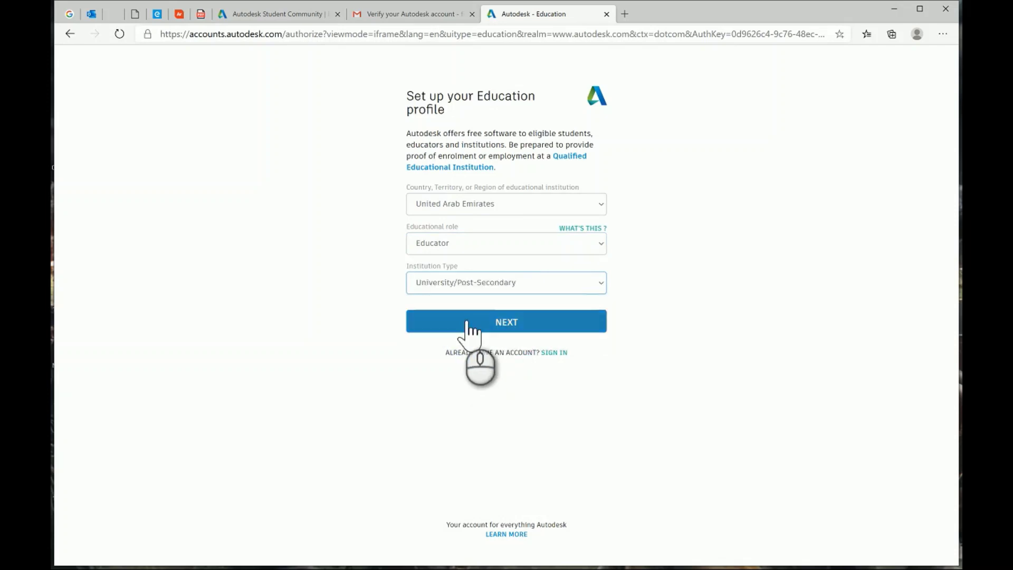
left_click(481, 324)
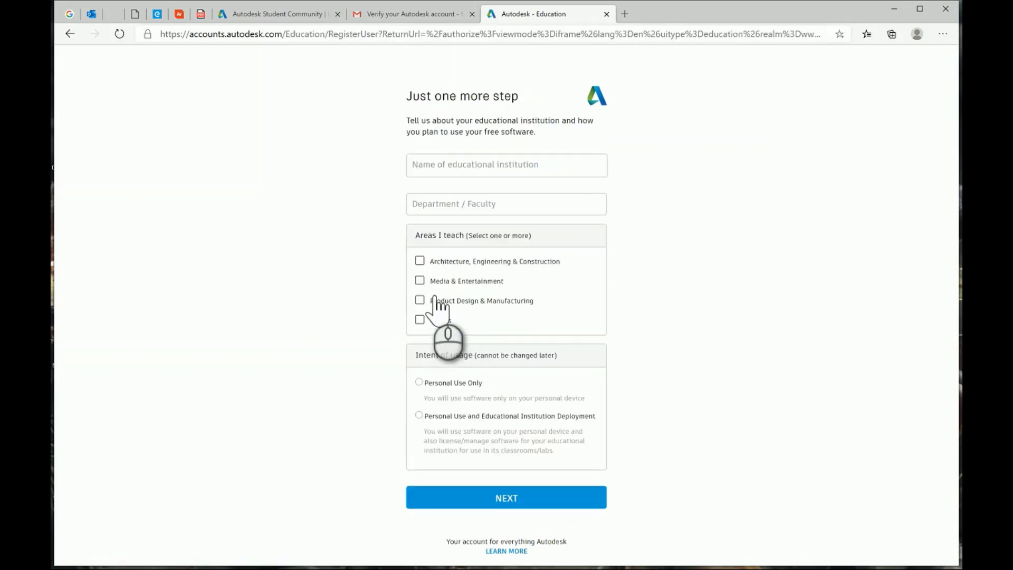
Enter Ajman University, Architecture department and the Architecture, Engineering & Construction area, then go back.
left_click(438, 168)
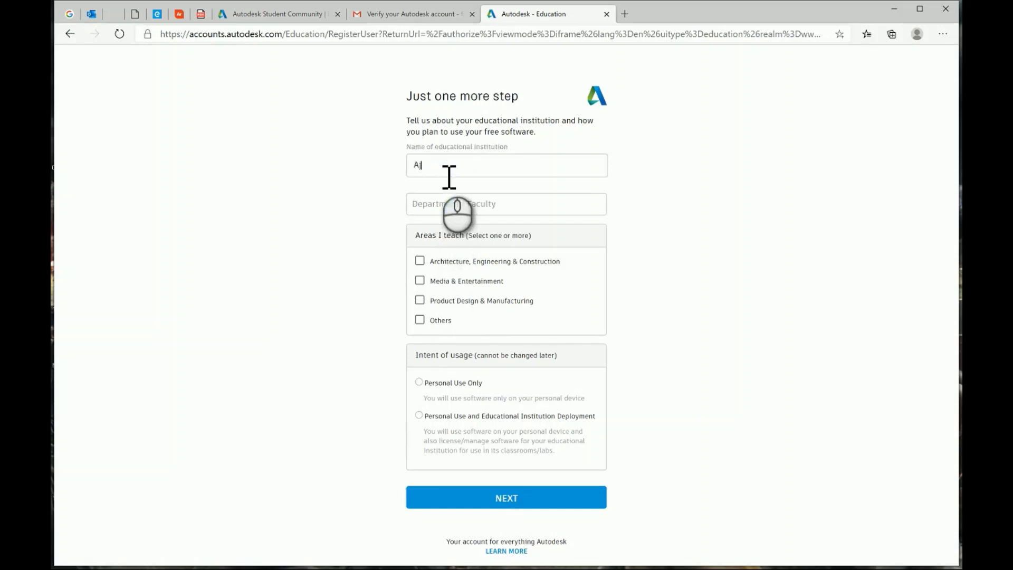
type("Ajman Unive")
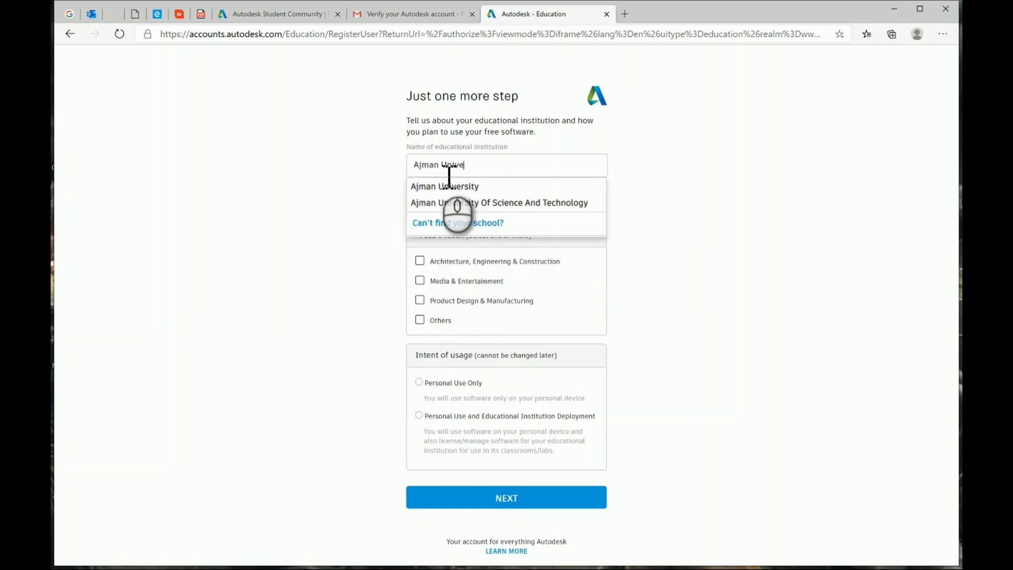
type("rsity")
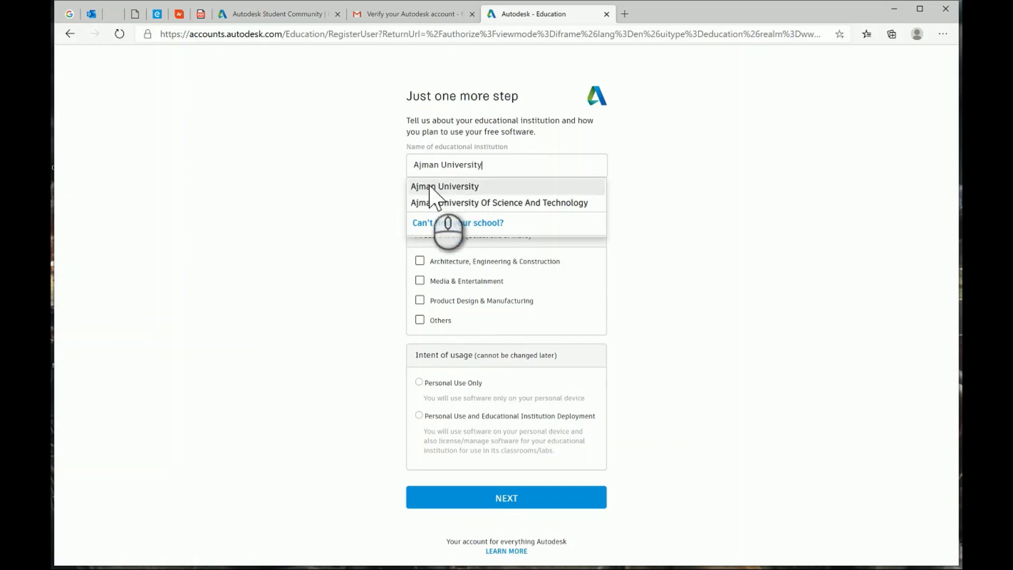
left_click(430, 188)
left_click(424, 212)
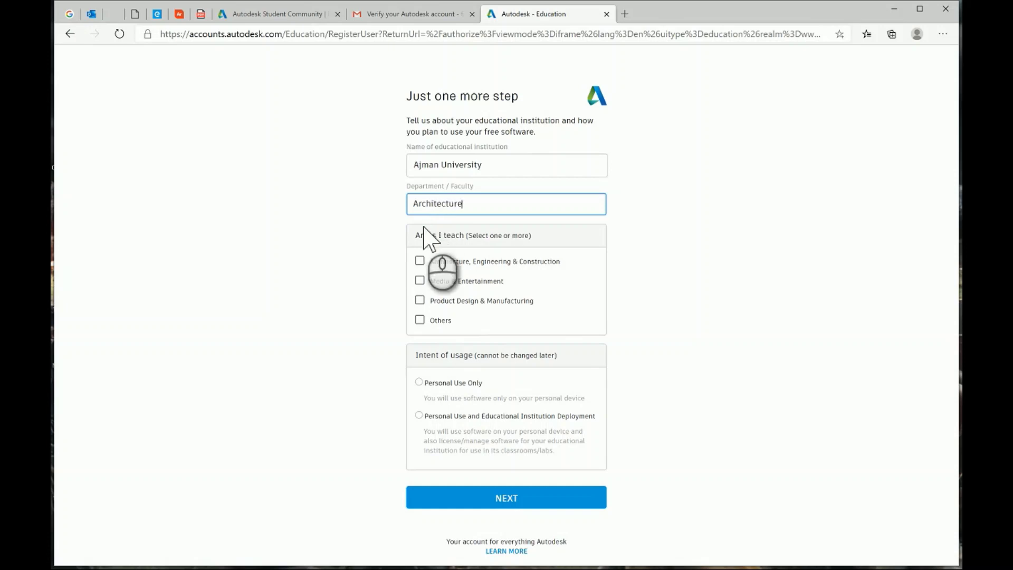
left_click(419, 261)
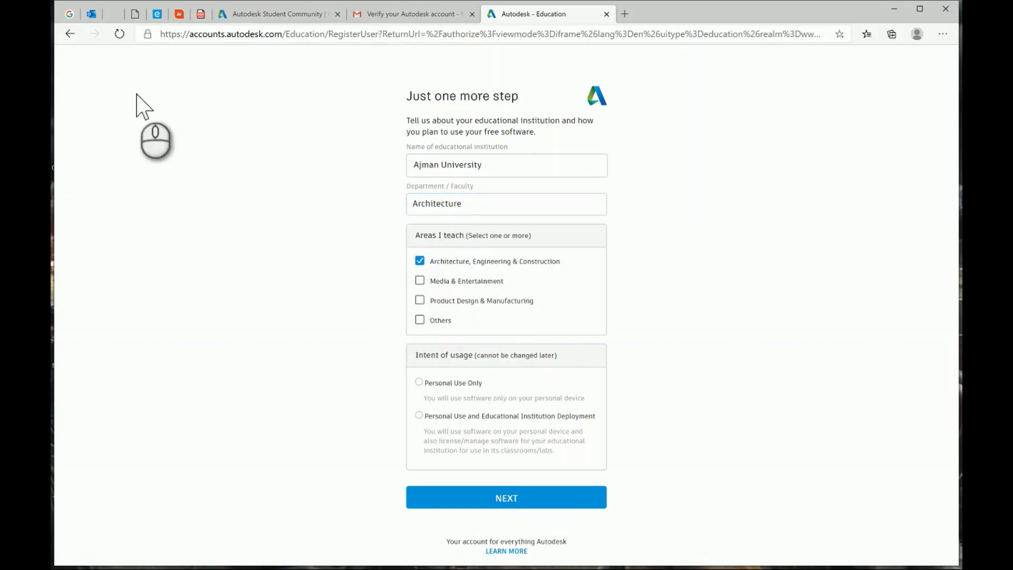
left_click(69, 35)
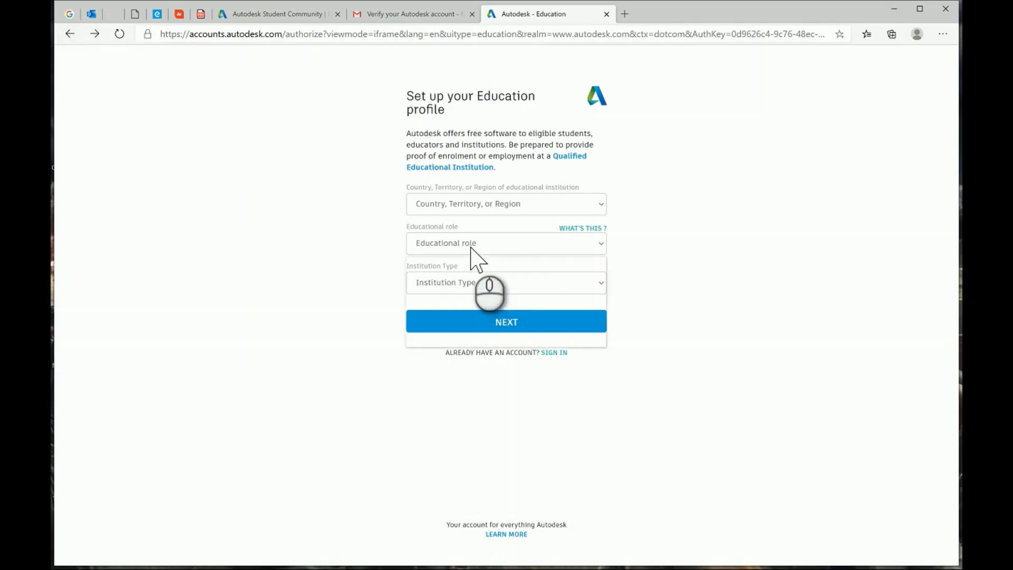
Set the role to Student and the institution type to University/Post-Secondary.
left_click(471, 248)
left_click(454, 289)
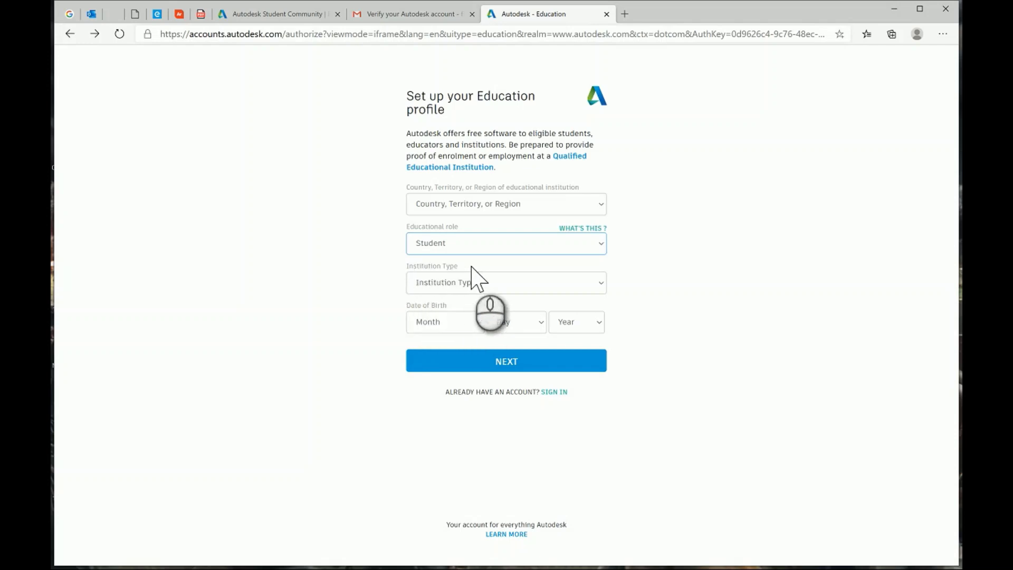
left_click(478, 284)
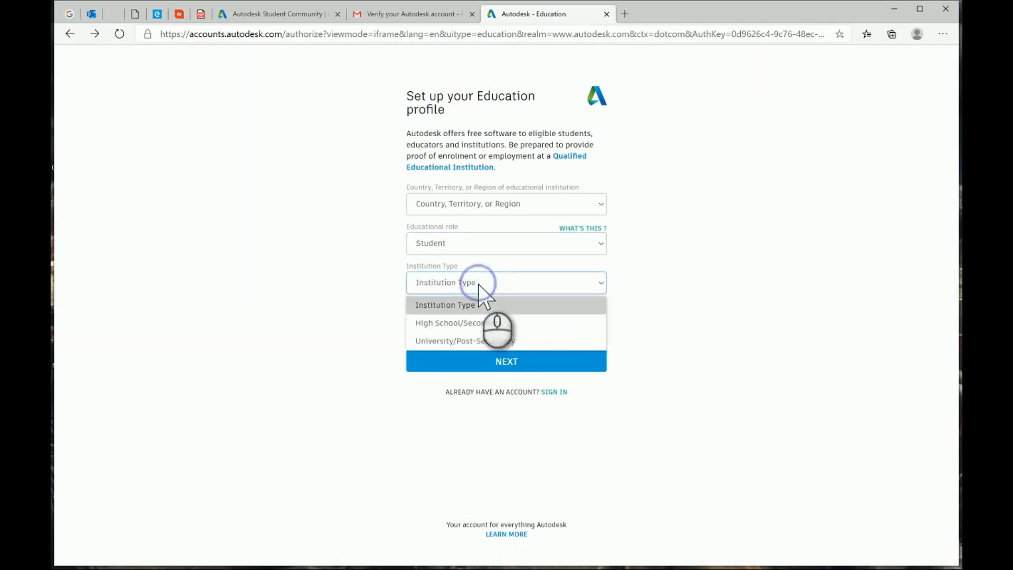
left_click(459, 340)
Set the date of birth to January 1, 1964.
left_click(456, 323)
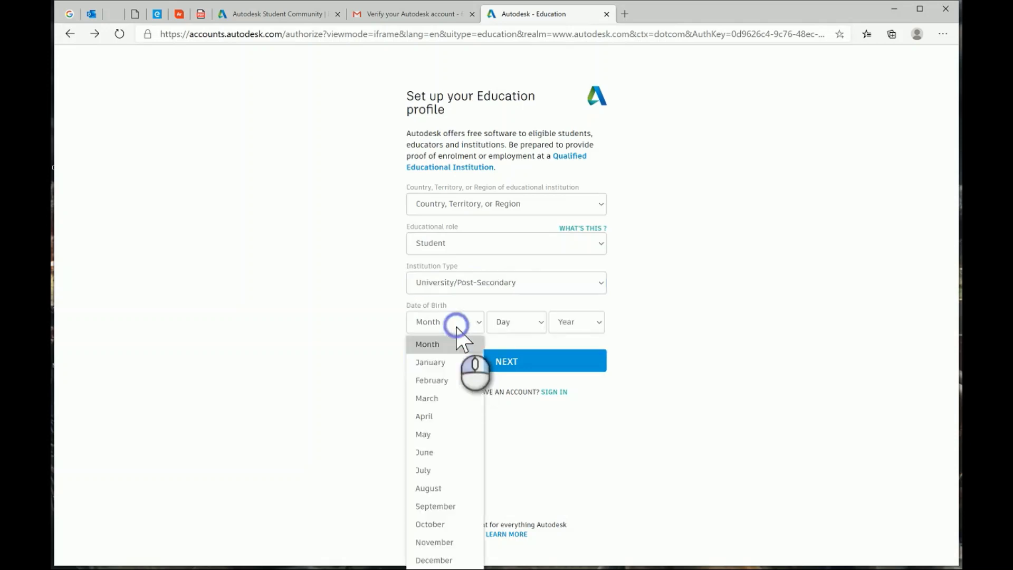
left_click(449, 359)
left_click(523, 317)
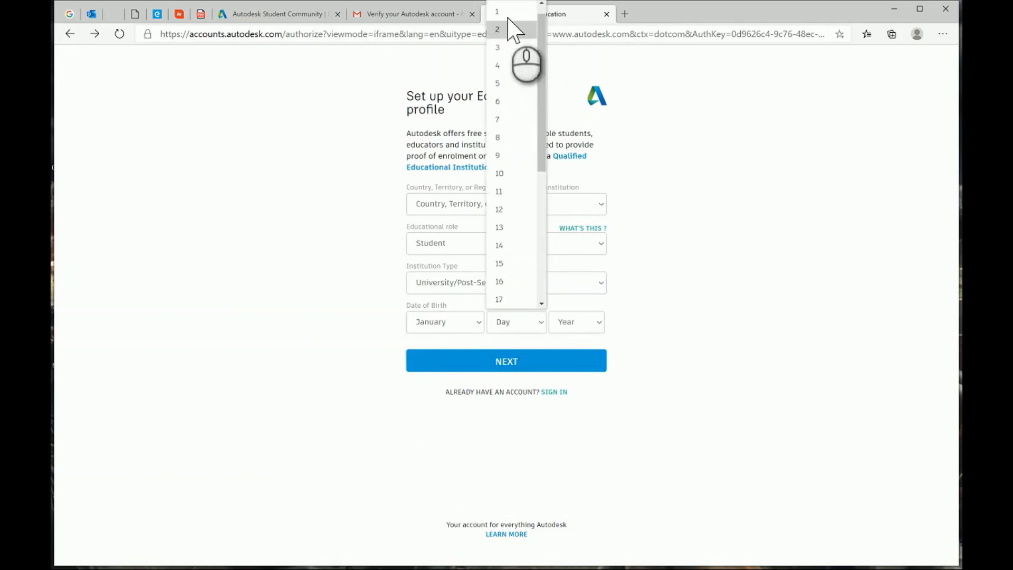
left_click(511, 23)
left_click(587, 322)
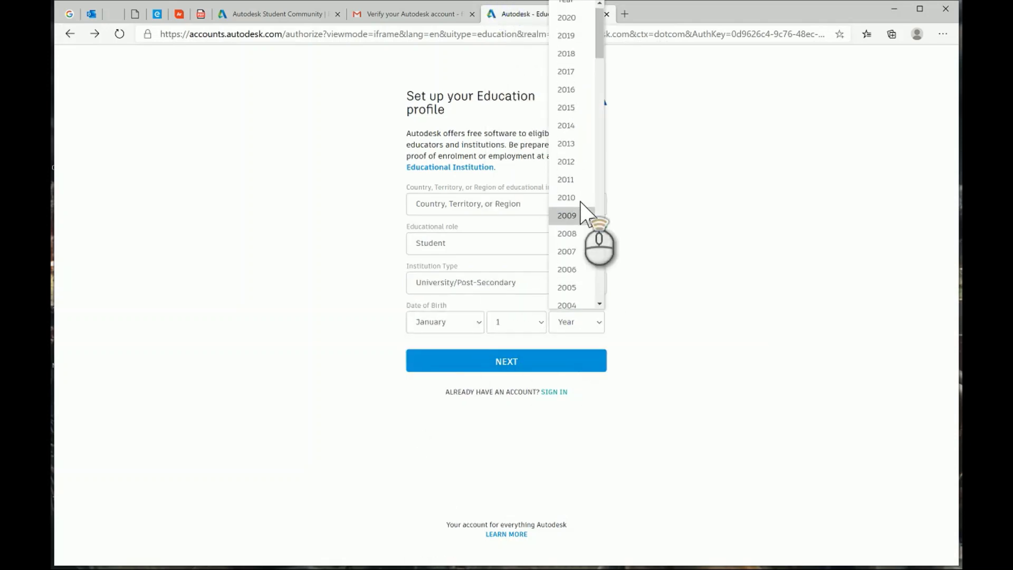
scroll(565, 206, "down", 3)
scroll(566, 221, "down", 15)
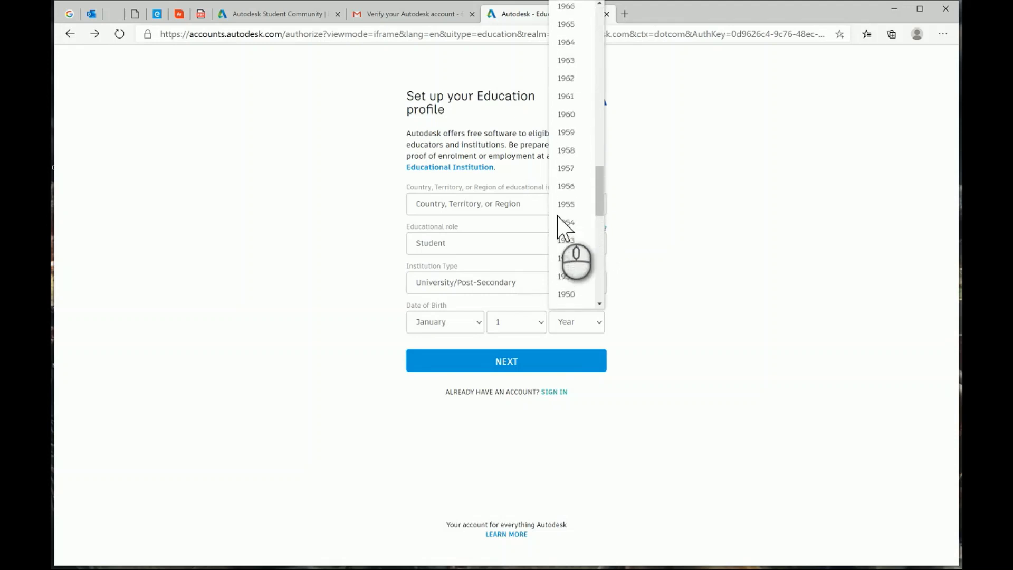
left_click(567, 92)
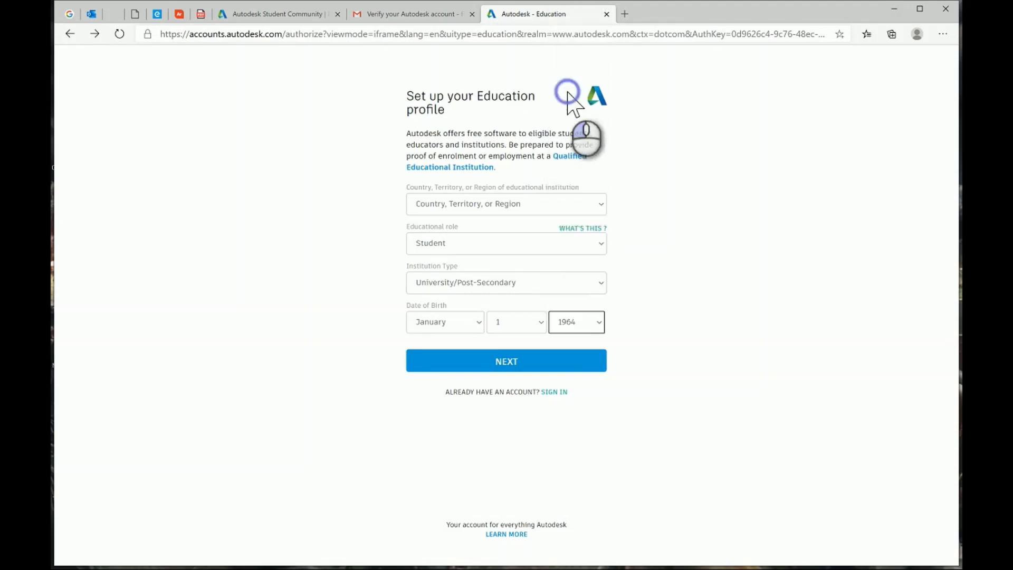
Choose United Arab Emirates as the country and submit the profile.
left_click(534, 366)
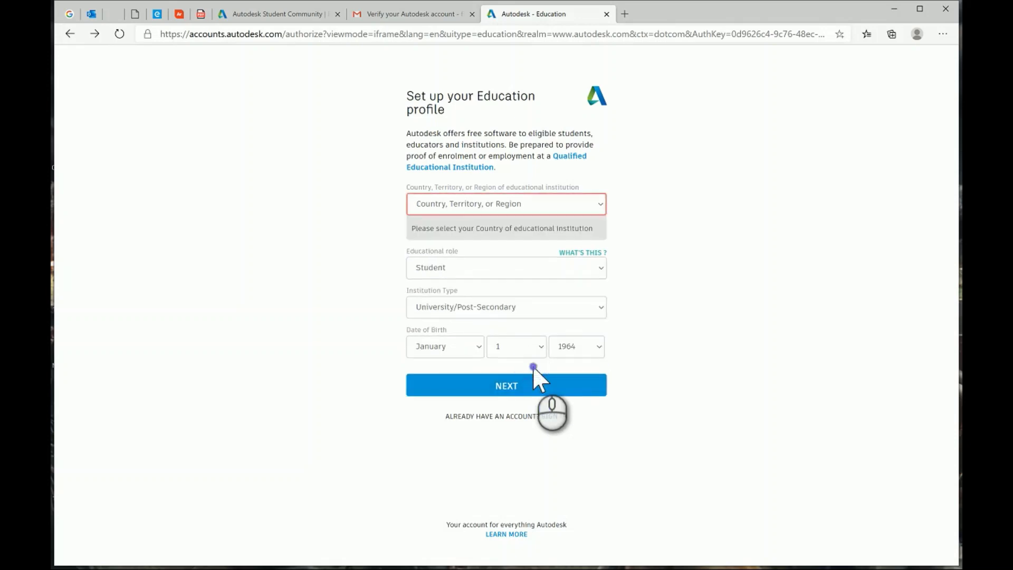
left_click(473, 206)
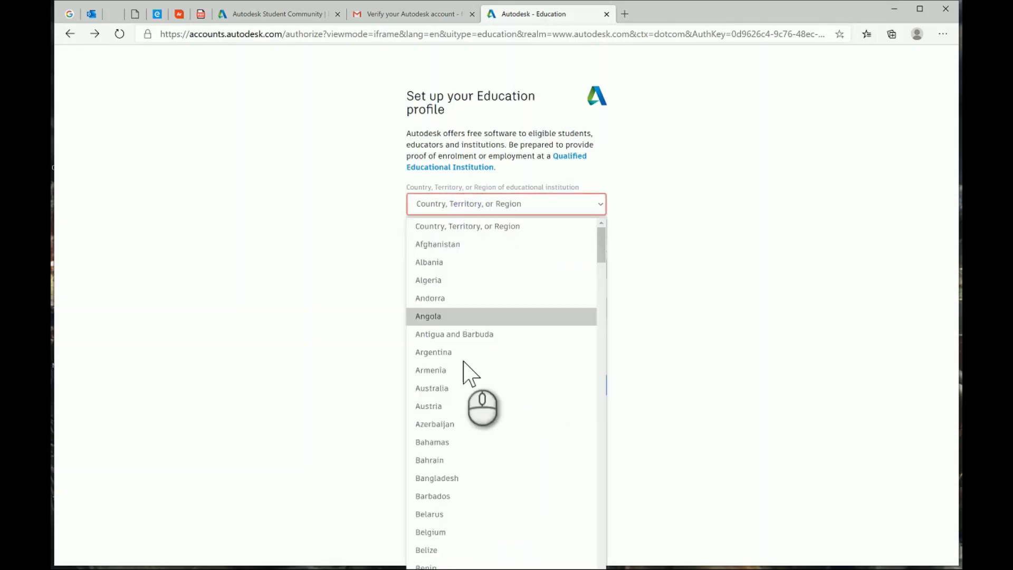
scroll(583, 294, "down", 10)
left_click_drag(601, 299, 601, 559)
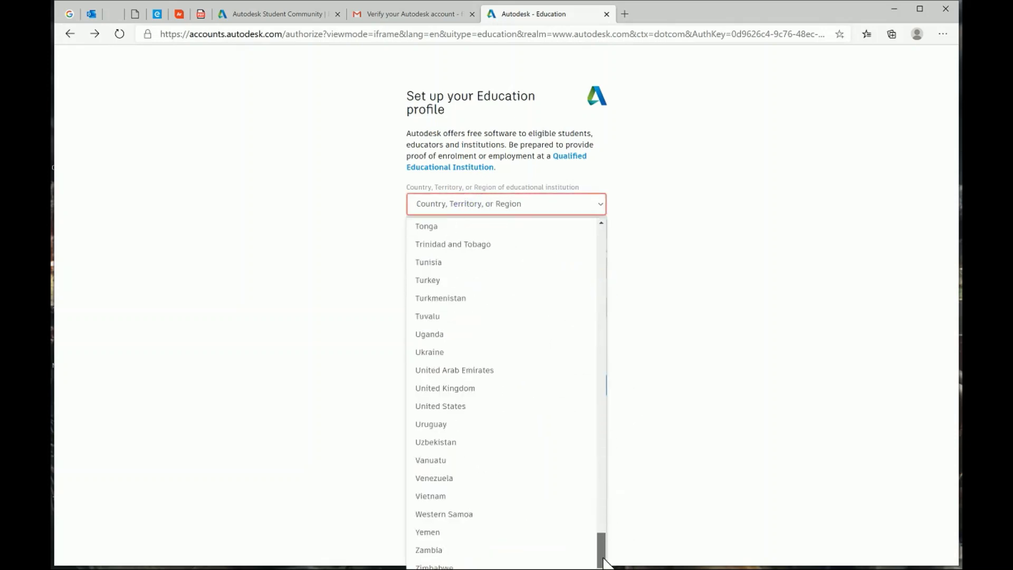
left_click(452, 372)
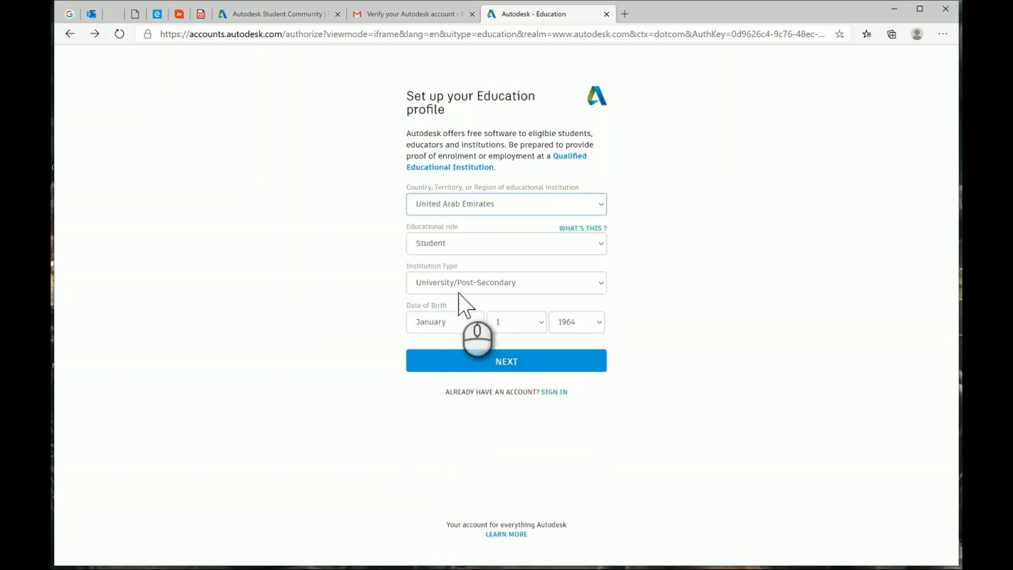
left_click(499, 359)
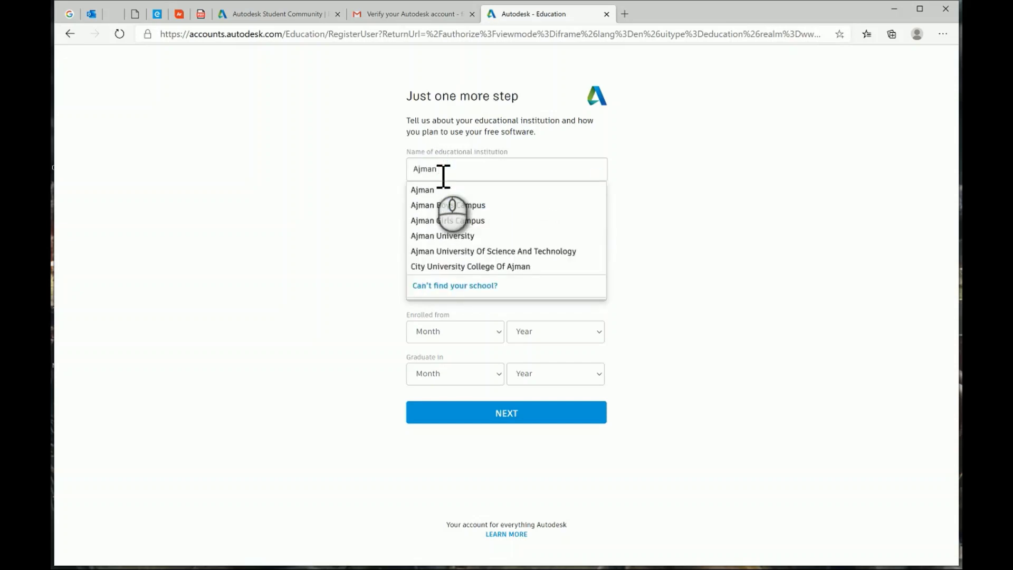
Pick Ajman University, mark Architecture, Engineering & Construction, and set enrolment to January 2014.
left_click(437, 236)
left_click(420, 226)
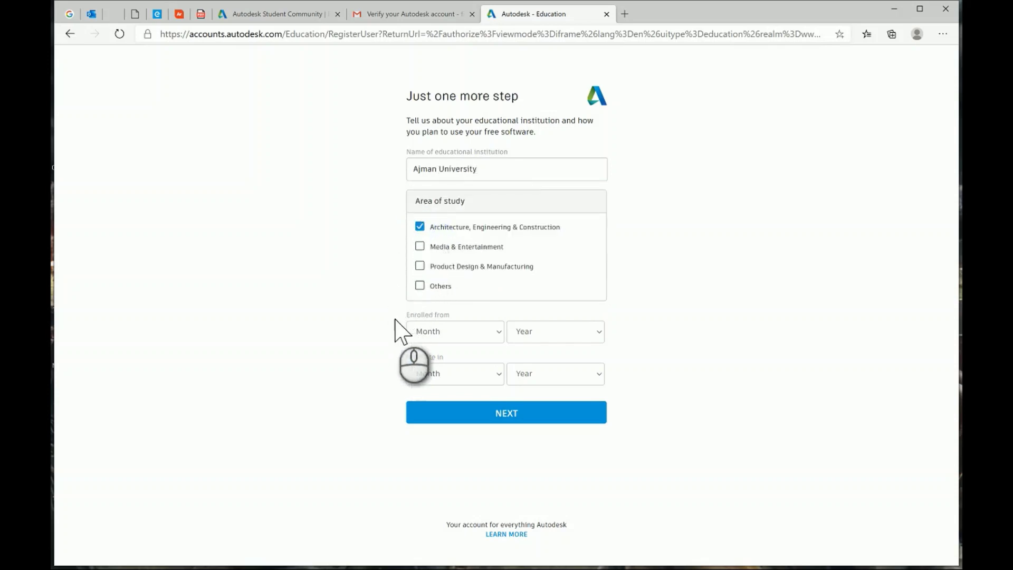
left_click(469, 332)
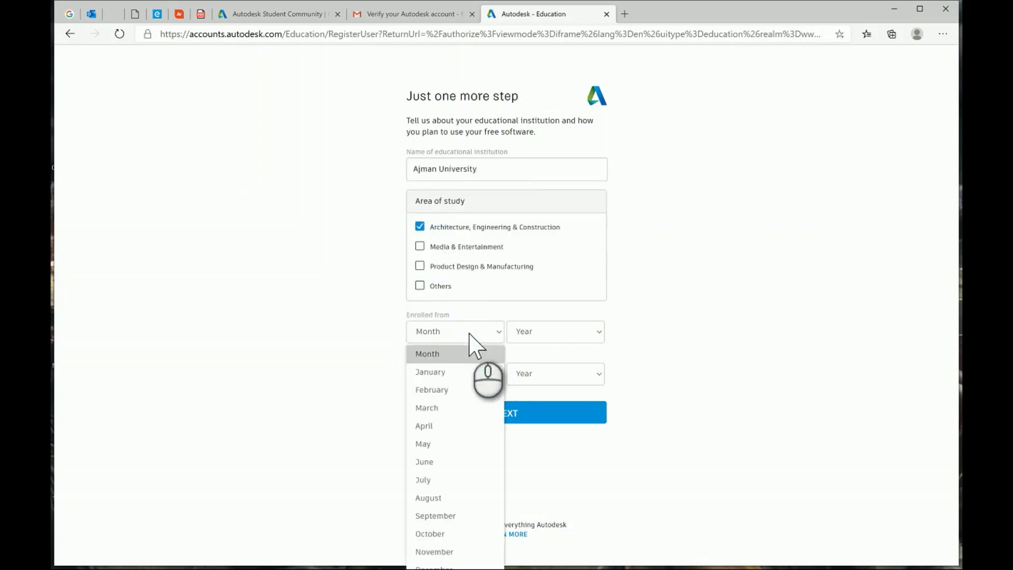
left_click(454, 372)
left_click(544, 334)
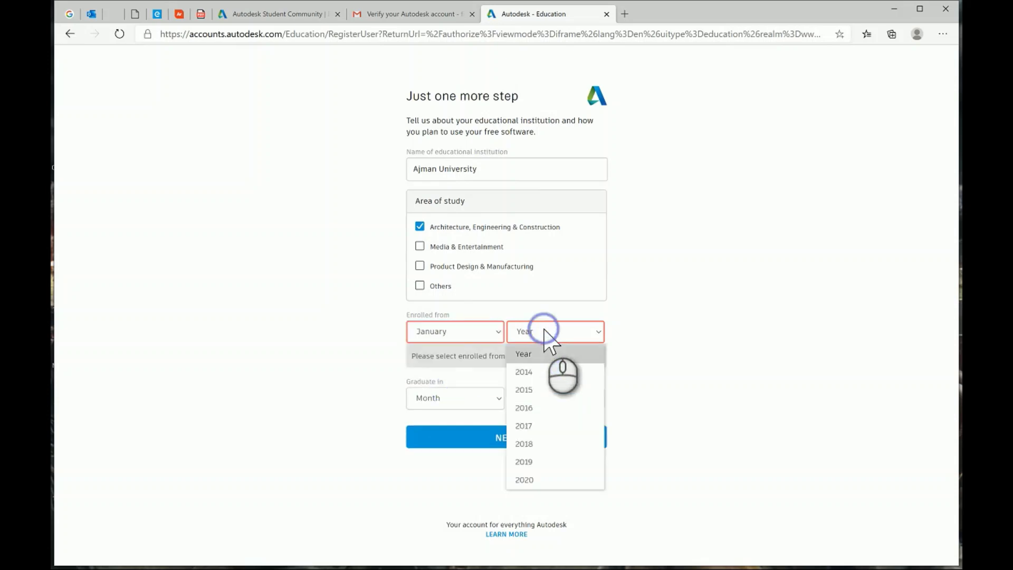
left_click(530, 371)
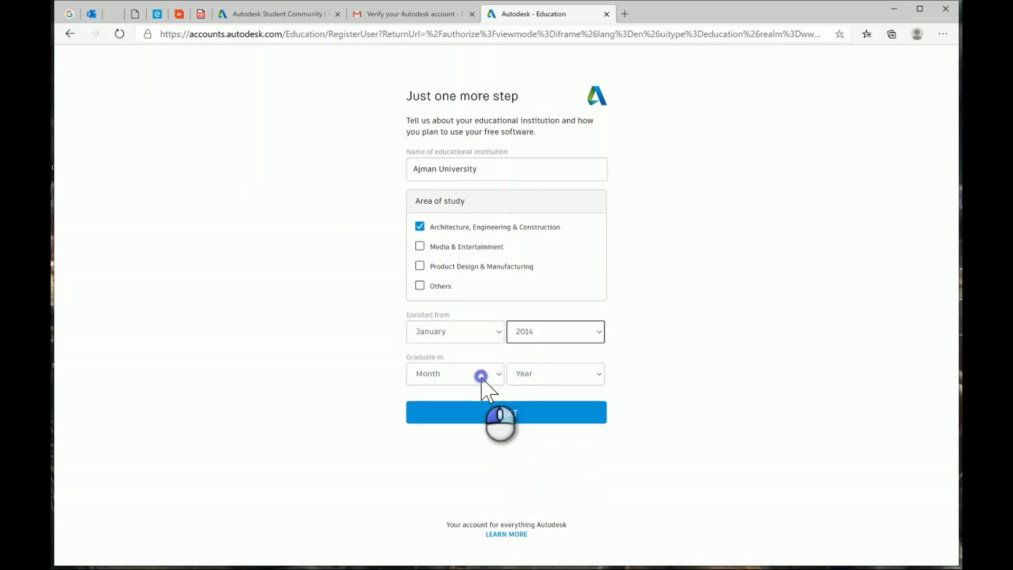
Set the graduation date to December 2020 and submit the education details.
left_click(480, 376)
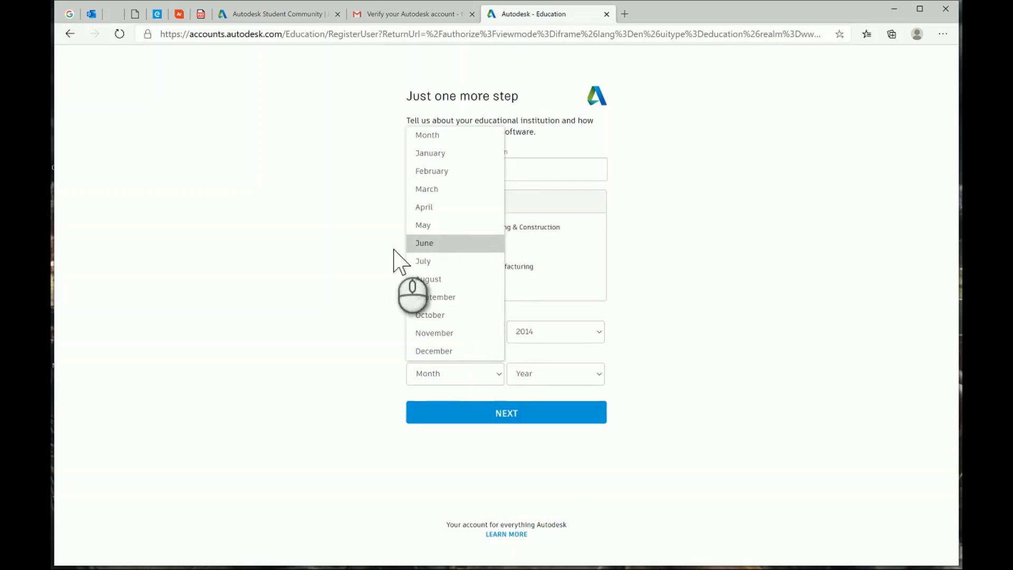
left_click(332, 251)
left_click(441, 374)
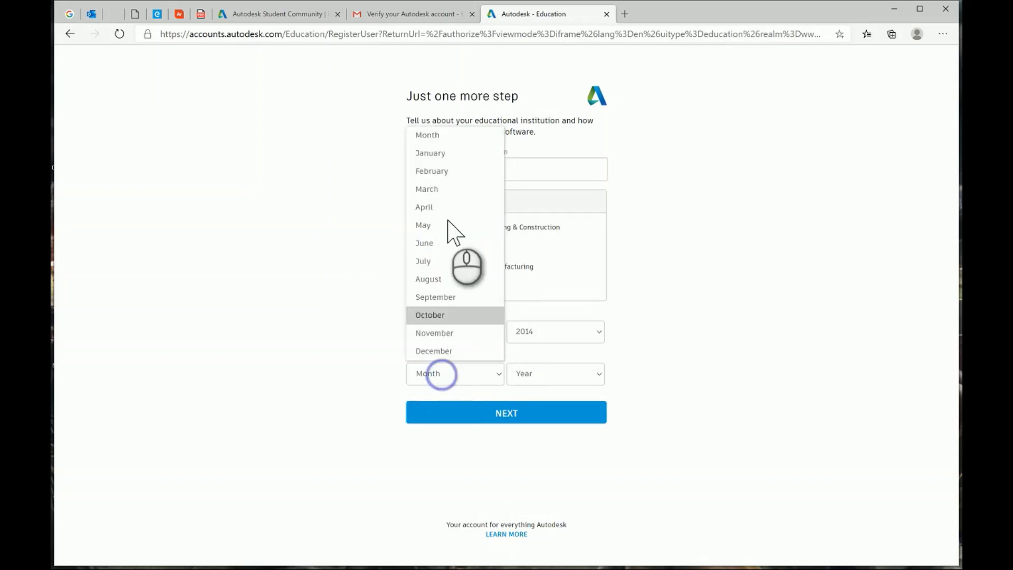
left_click(446, 154)
left_click(543, 373)
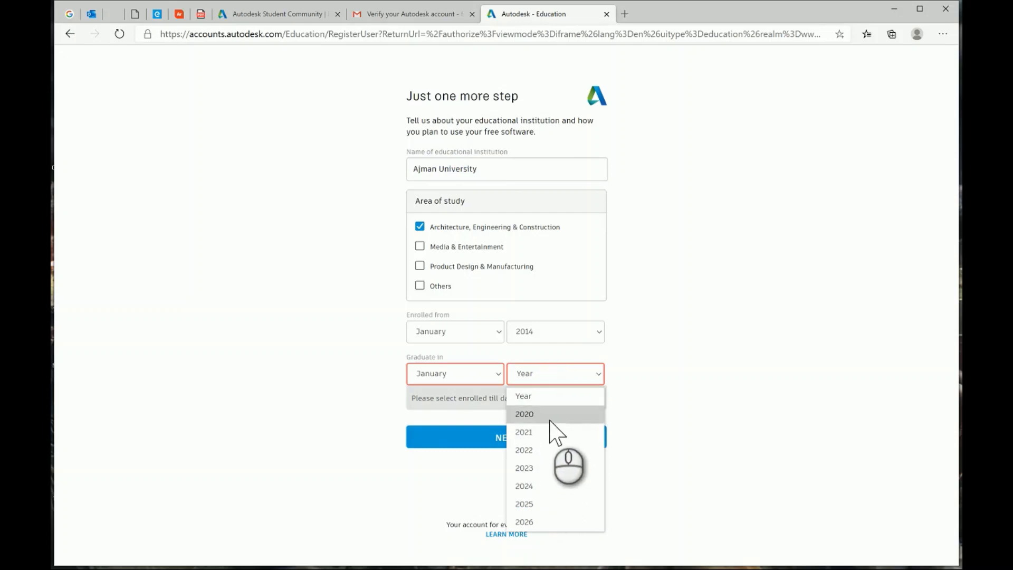
left_click(552, 416)
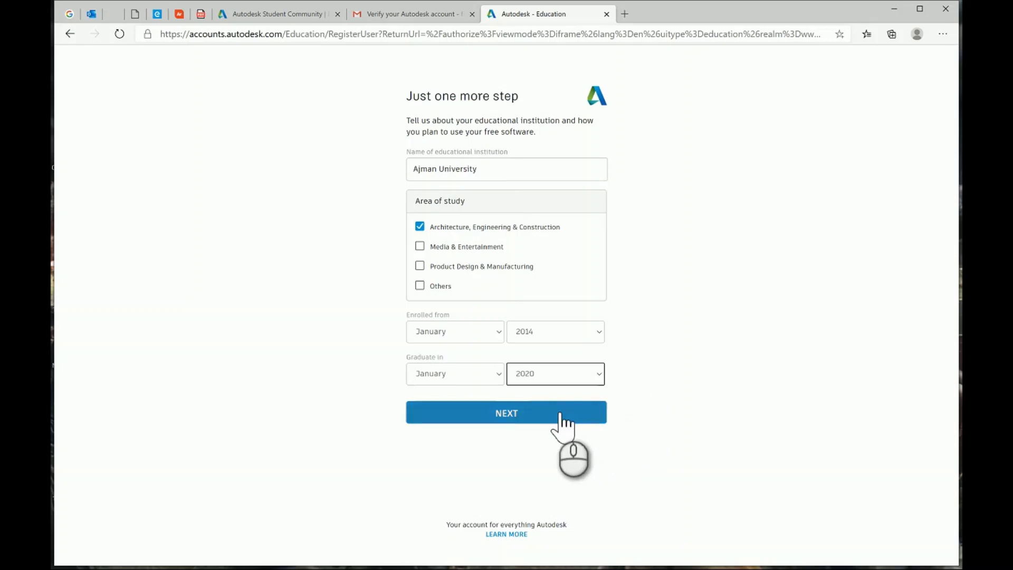
left_click(494, 376)
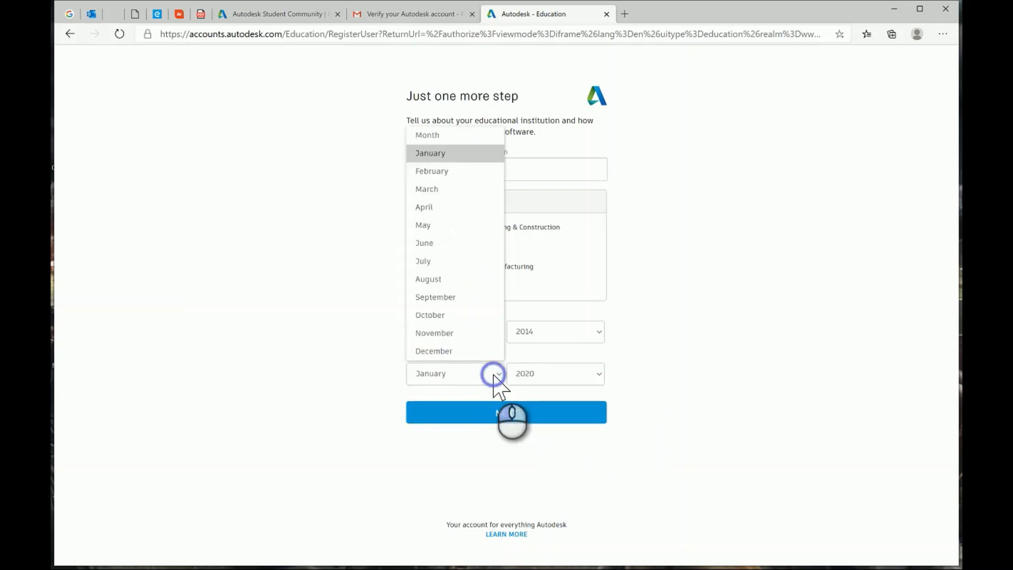
left_click(472, 353)
left_click(499, 414)
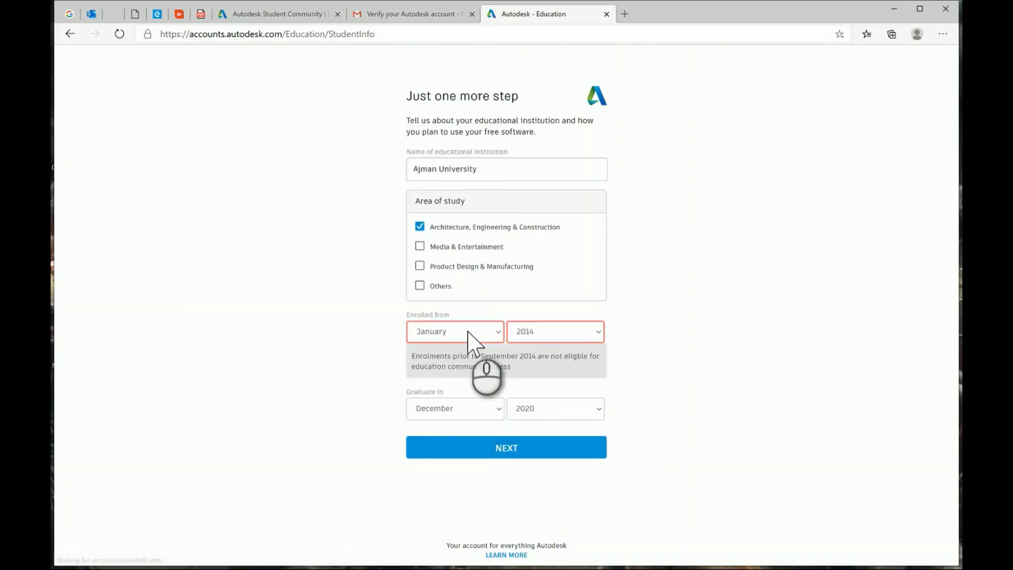
Correct the enrolment start to December 2015 and resubmit the details.
left_click(468, 332)
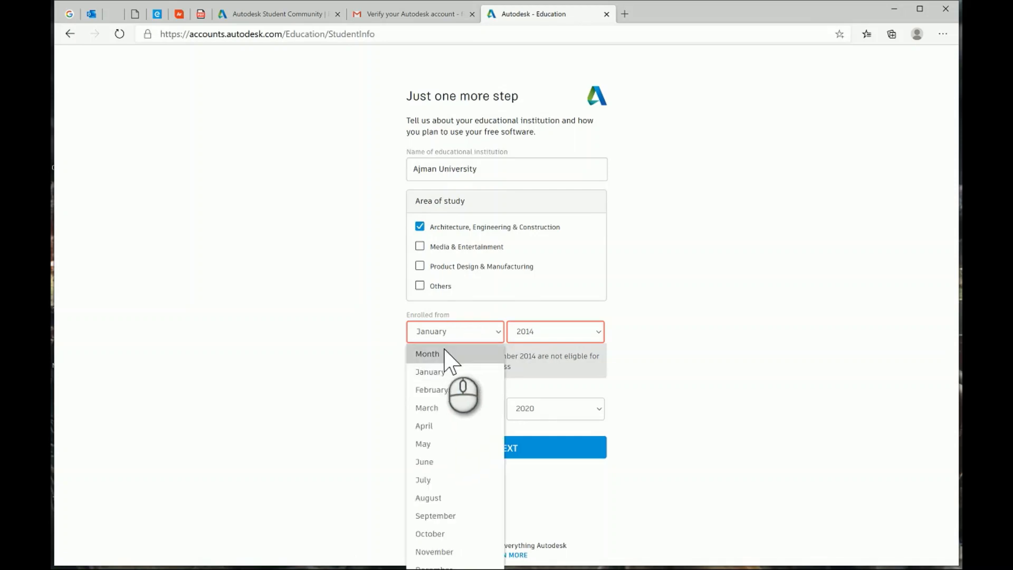
left_click(430, 565)
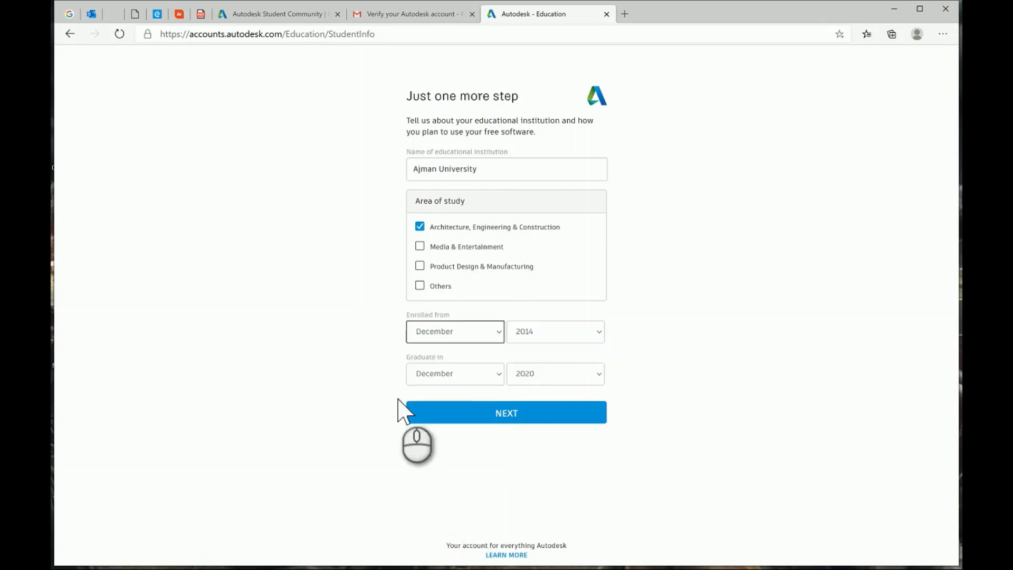
left_click(553, 337)
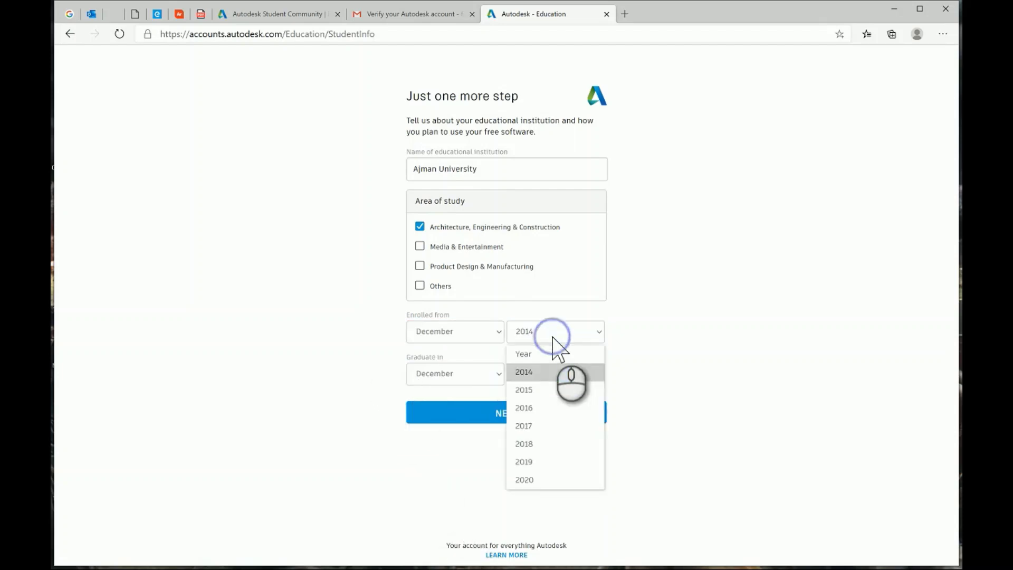
left_click(549, 389)
left_click(508, 413)
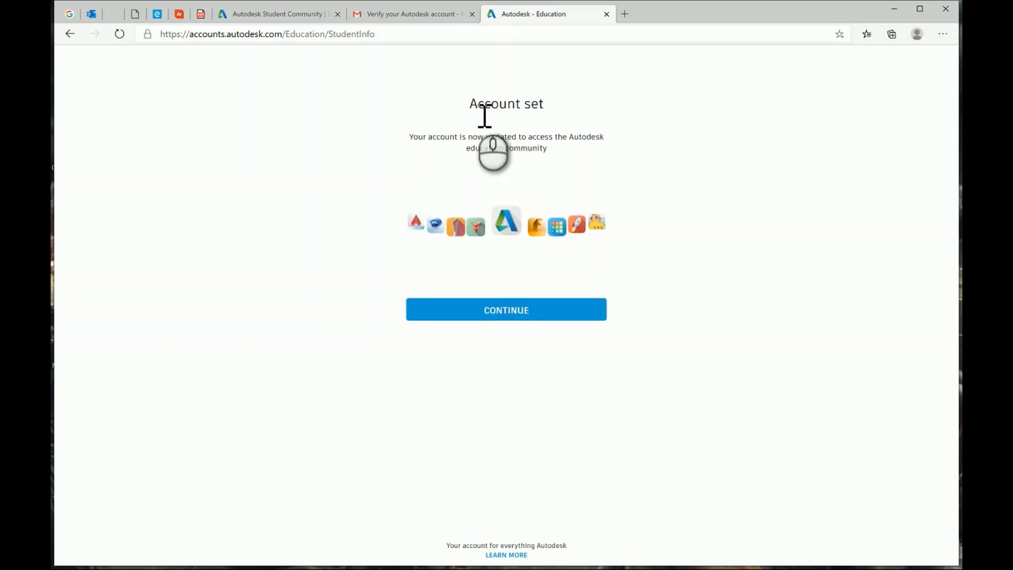
Continue past the Account set page and start the eligibility verification with GET STARTED.
left_click(514, 319)
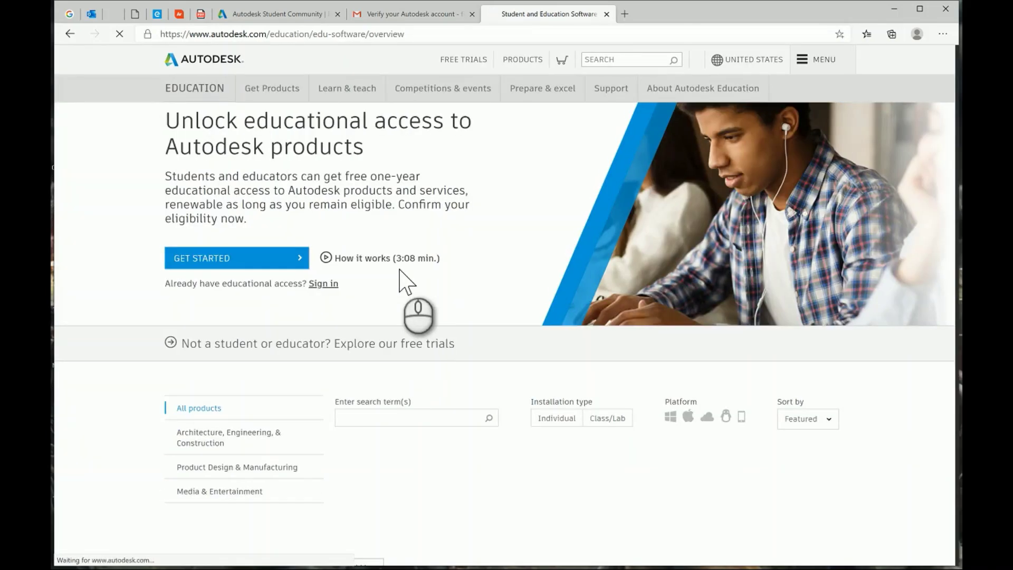
scroll(398, 273, "down", 1)
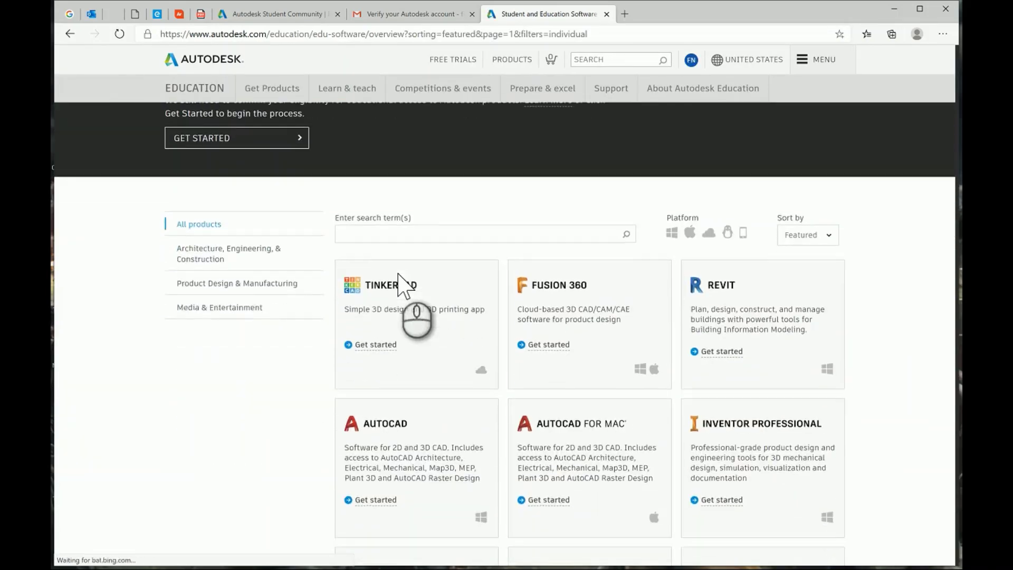
scroll(386, 238, "up", 1)
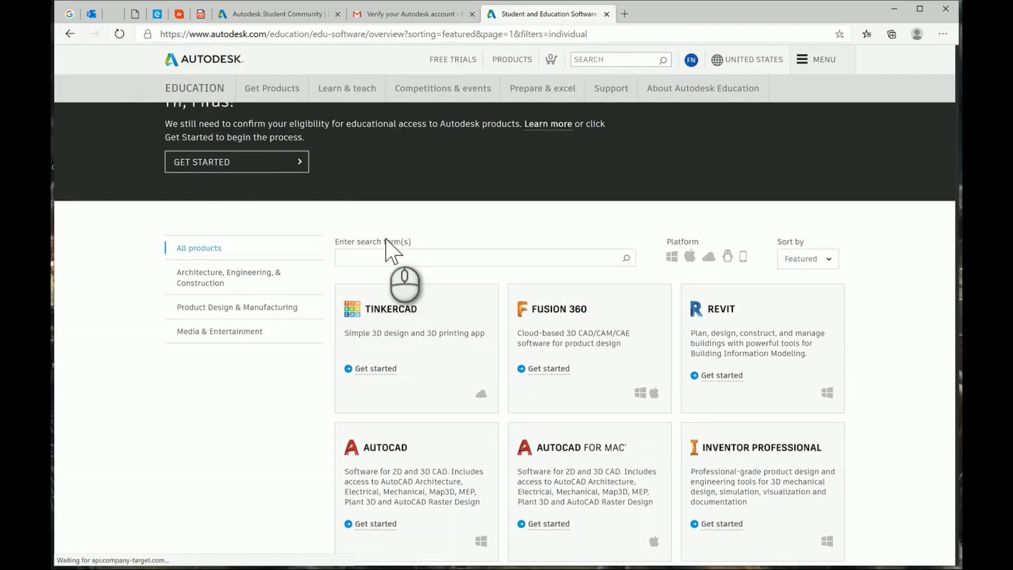
scroll(386, 238, "up", 2)
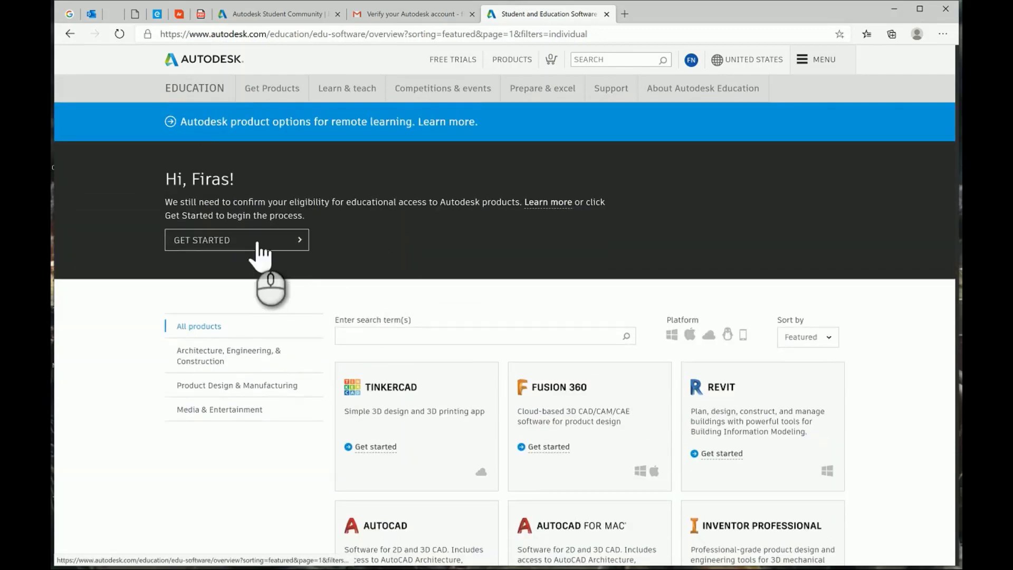
left_click(259, 243)
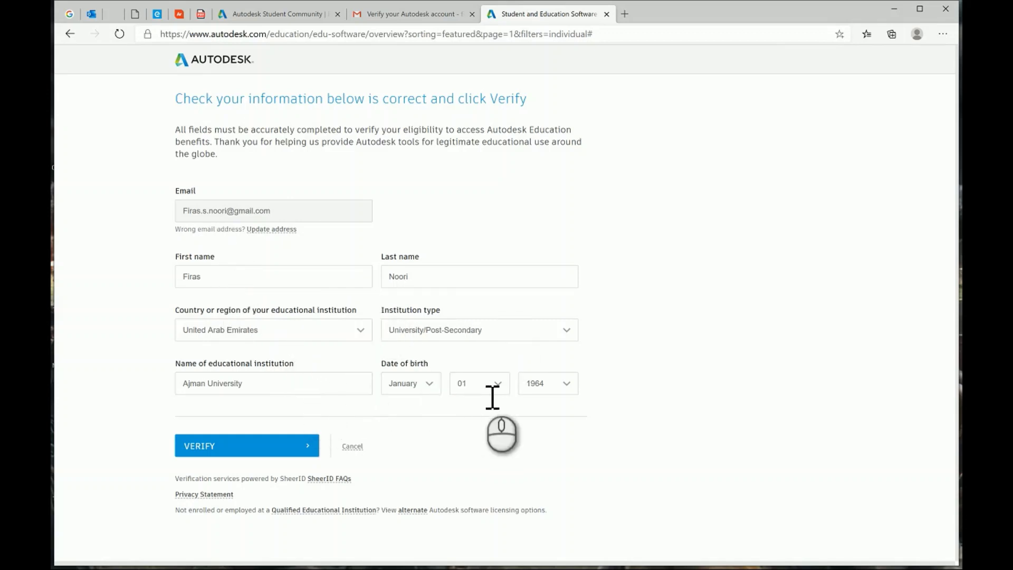
Submit the prefilled student details with VERIFY to request eligibility verification.
left_click(275, 446)
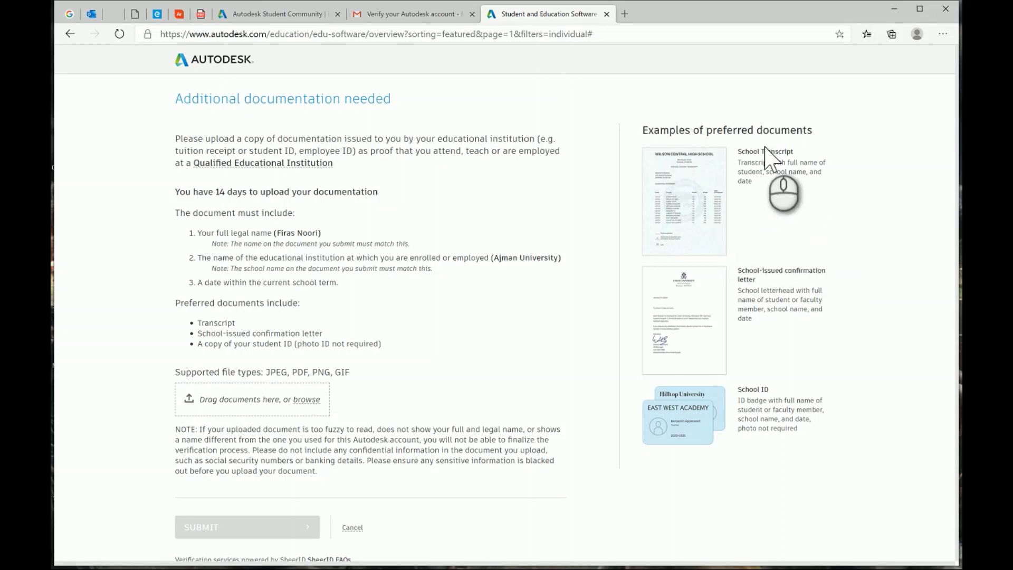
Read the School Transcript documentation example, then bring up the 'Verify your Autodesk account' Gmail email.
left_click_drag(739, 153, 801, 153)
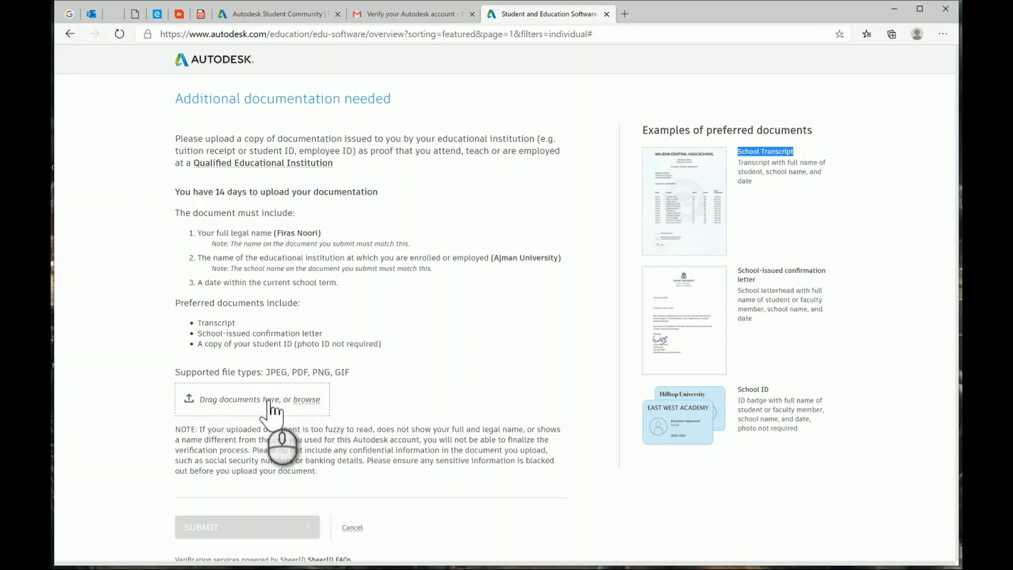
scroll(274, 406, "down", 1)
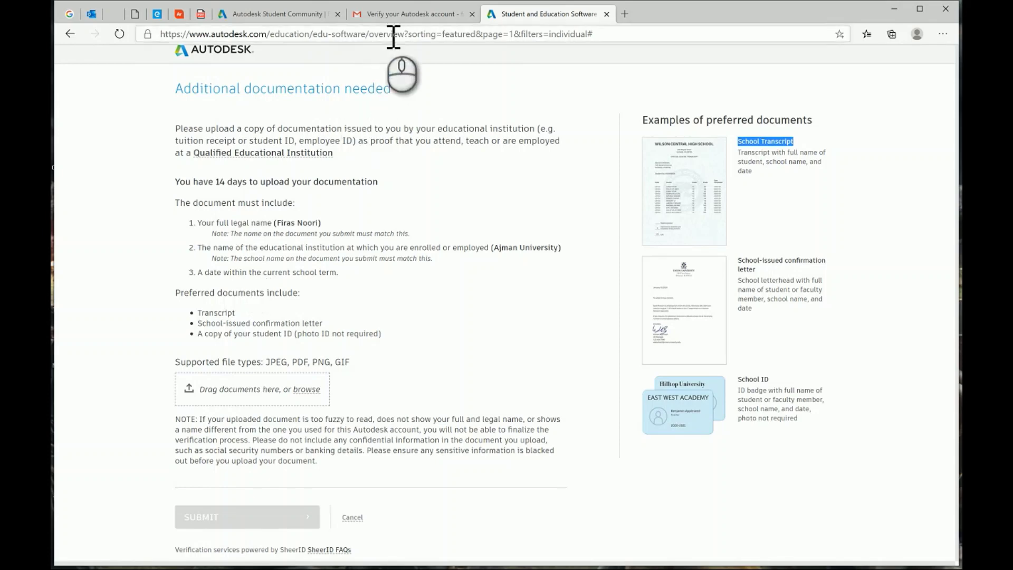
left_click(388, 15)
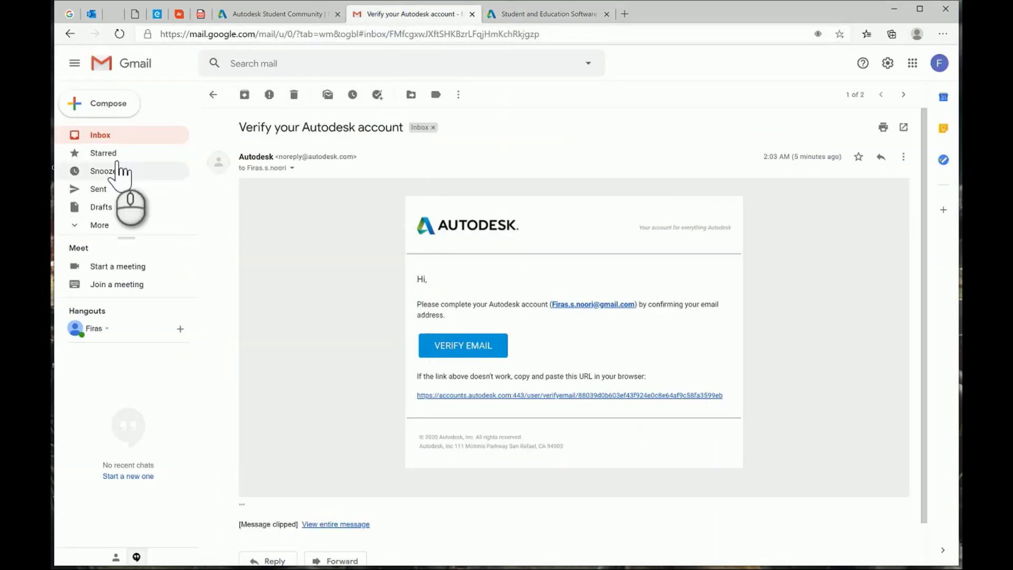
Leave the email for the inbox and switch to the Autodesk Student Community tab.
left_click(104, 136)
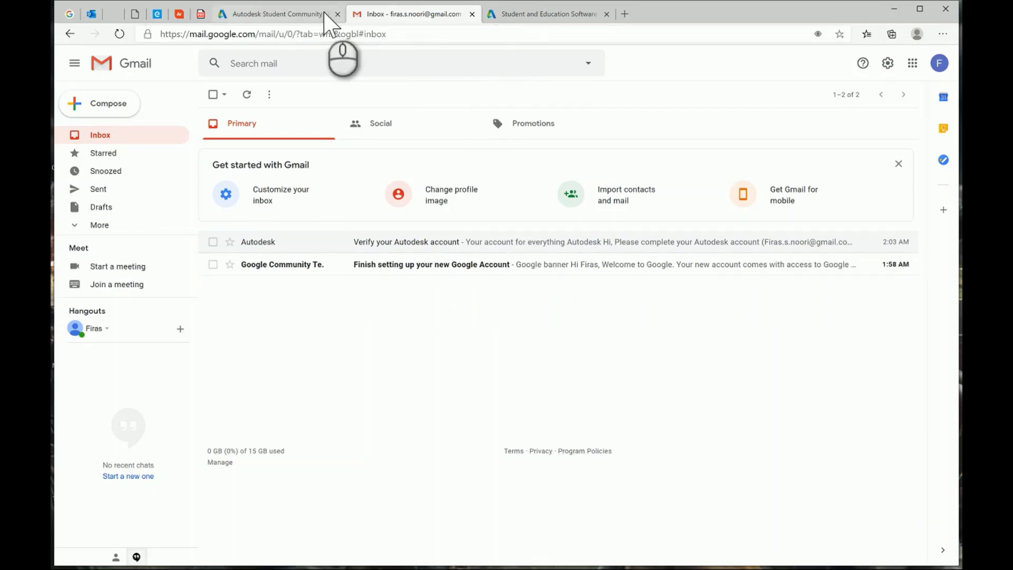
left_click(536, 14)
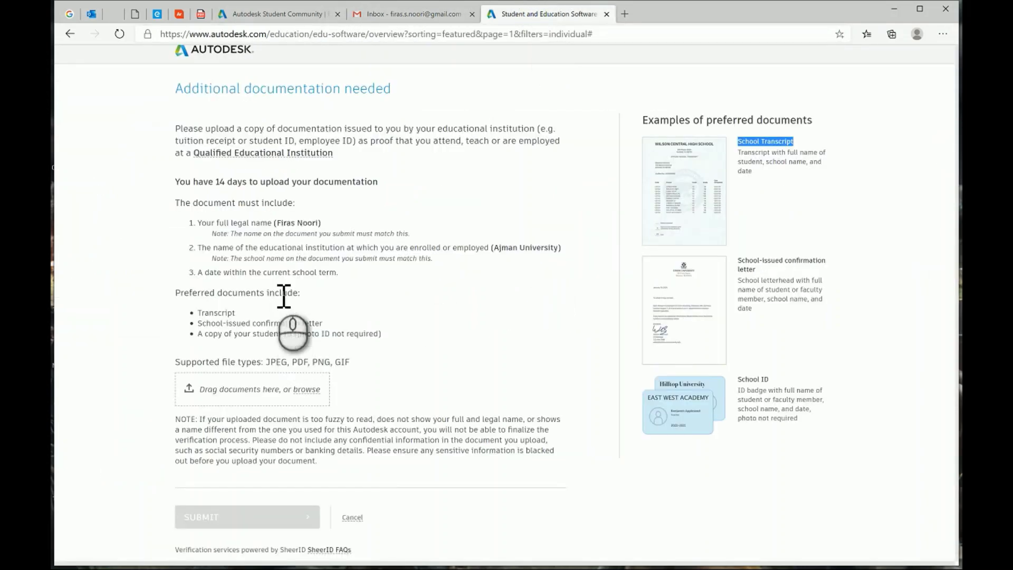
left_click(275, 15)
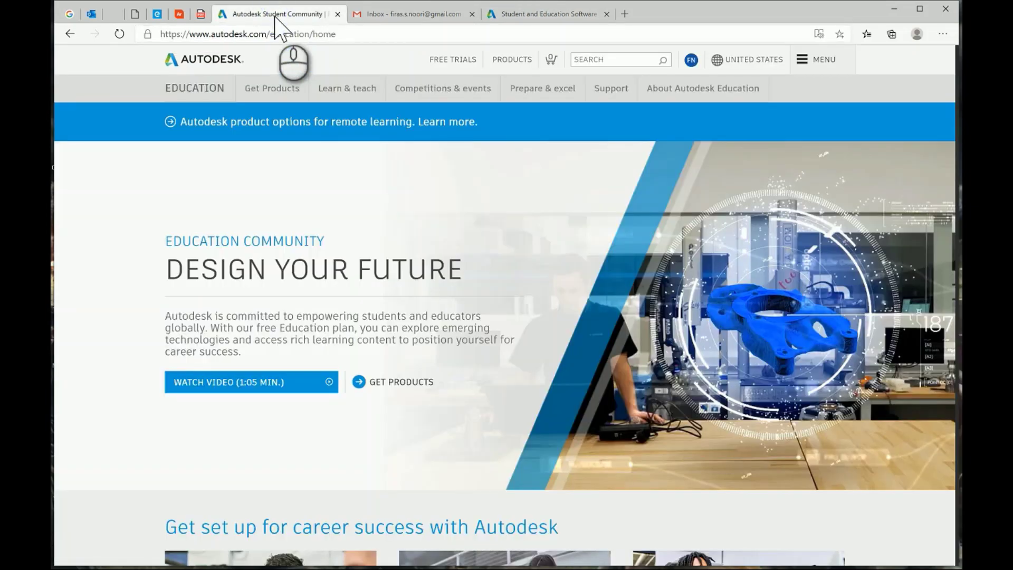
scroll(581, 437, "down", 7)
scroll(582, 437, "up", 7)
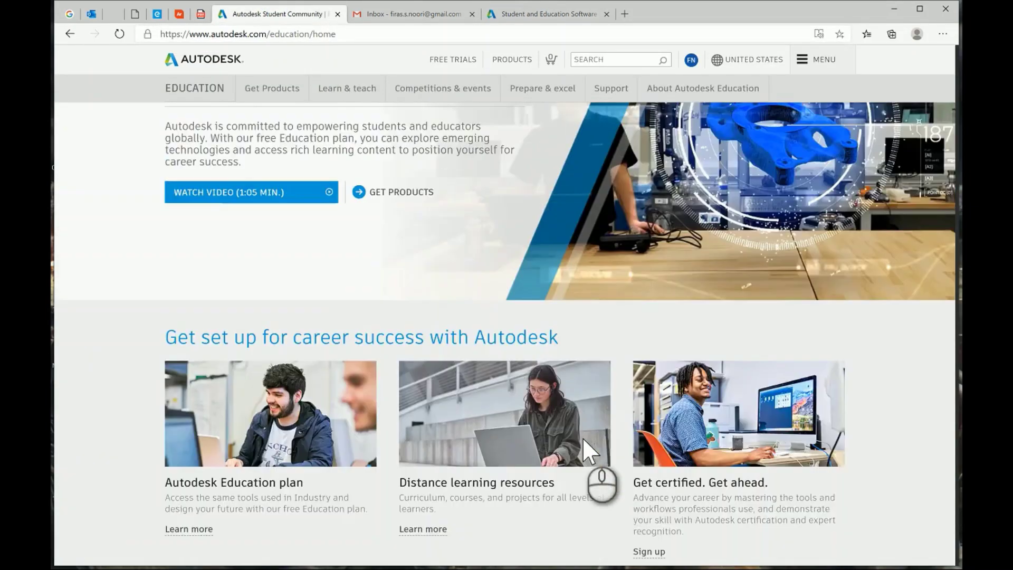
left_click(529, 16)
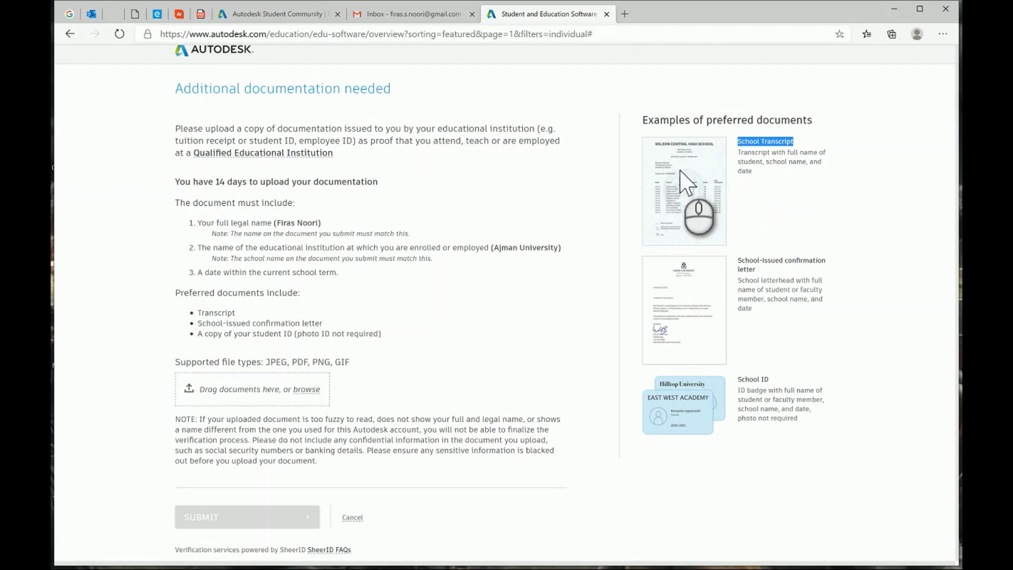
left_click(295, 13)
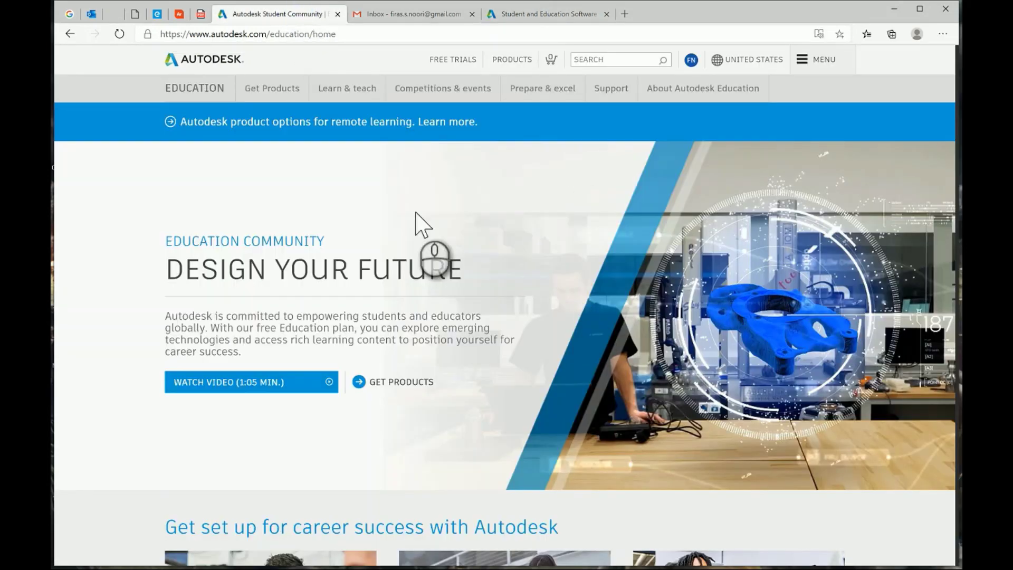
scroll(380, 226, "down", 5)
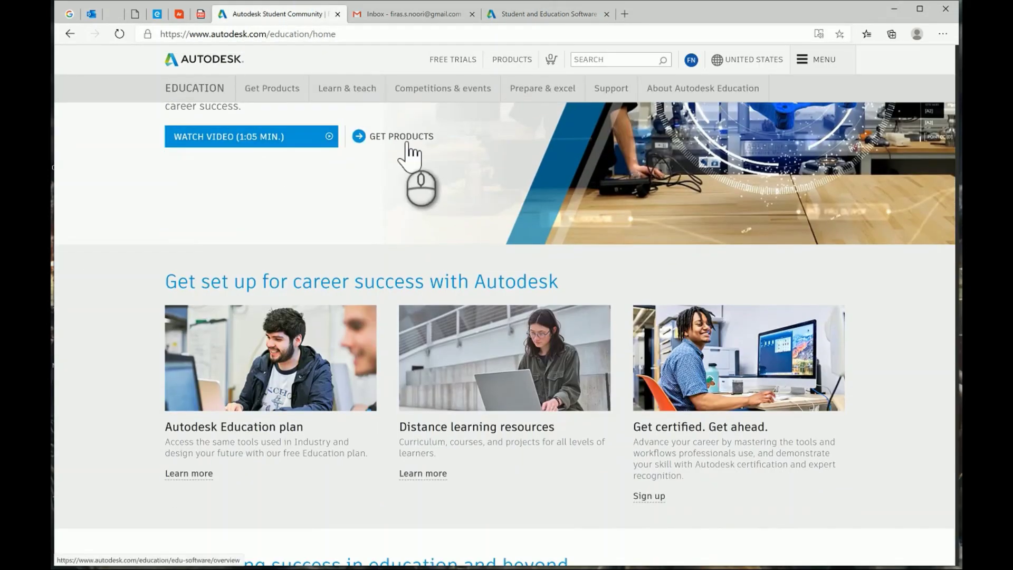
Browse the Get Products catalog, including Tinkercad, Fusion 360, Revit, AutoCAD and Civil 3D.
left_click(404, 137)
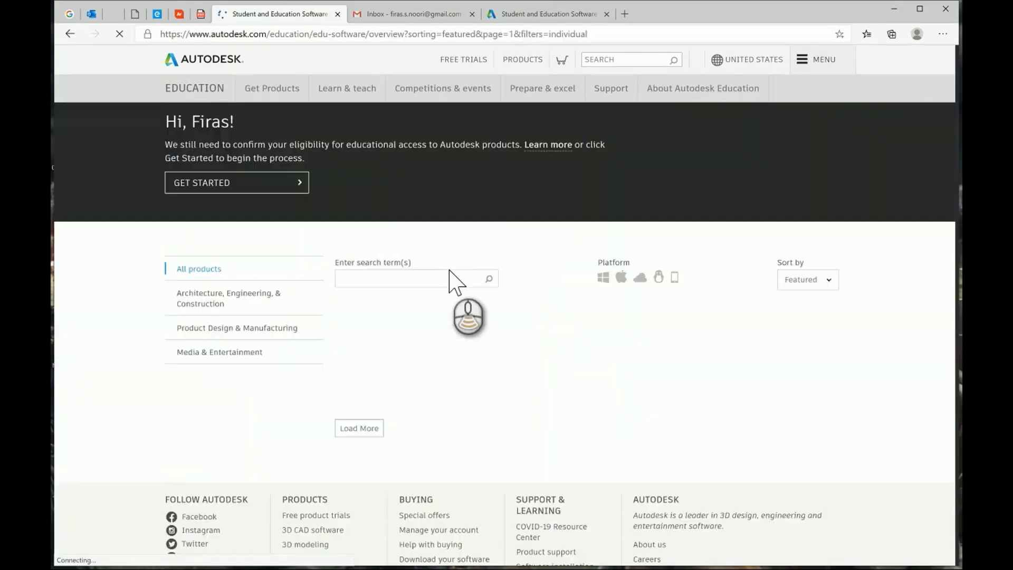
scroll(449, 270, "down", 3)
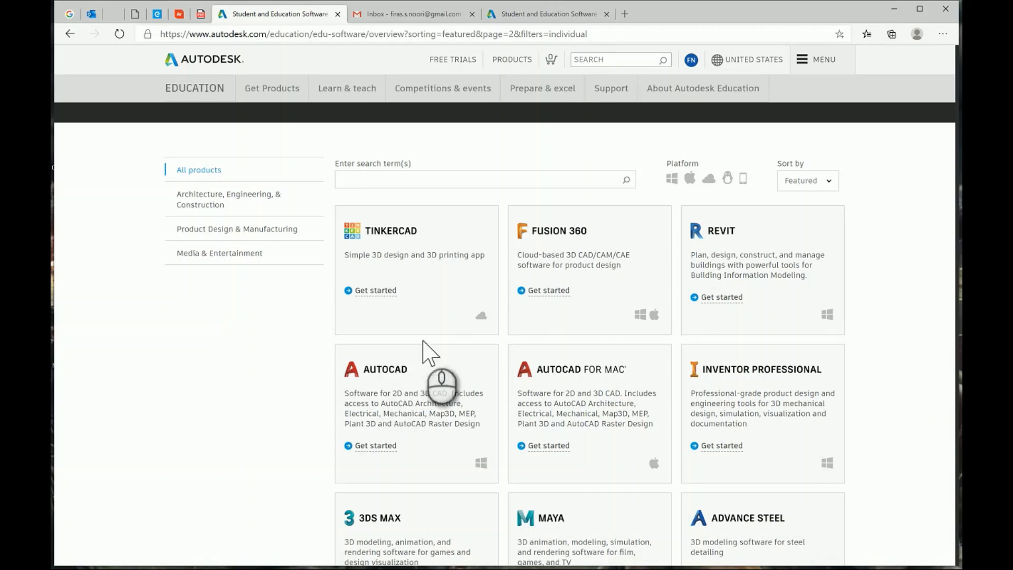
scroll(721, 258, "down", 1)
scroll(721, 259, "down", 5)
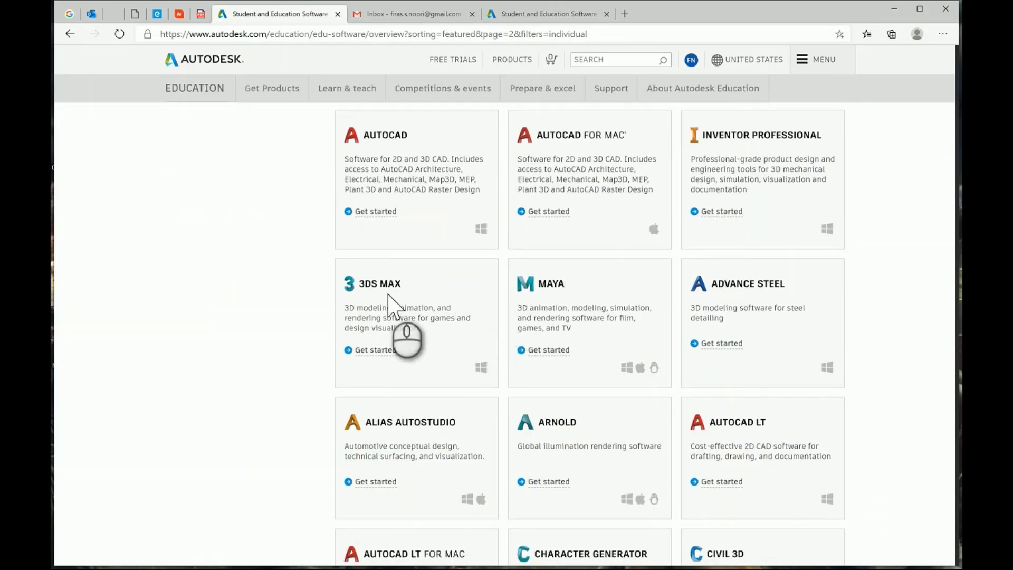
scroll(390, 298, "down", 3)
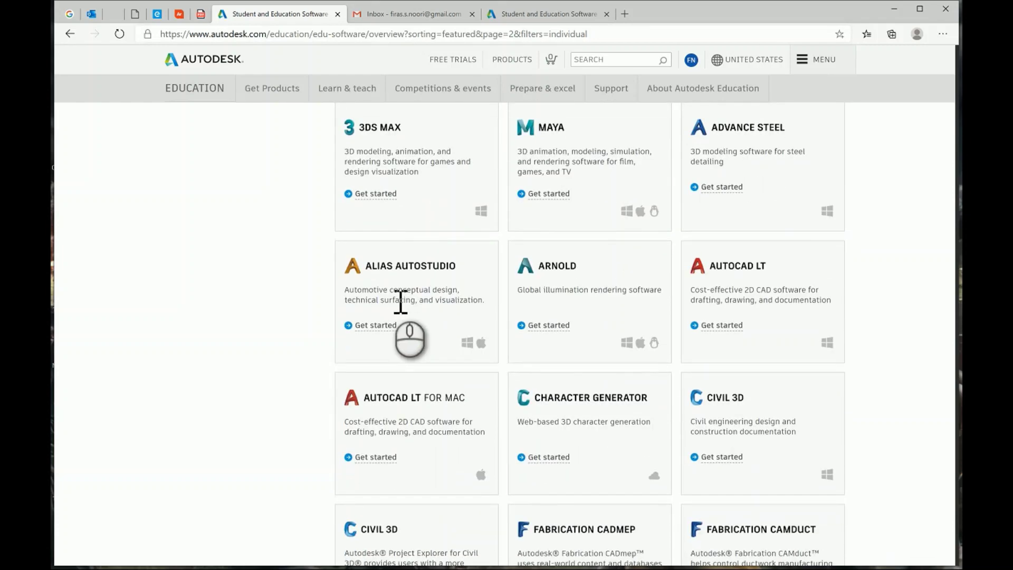
scroll(401, 302, "up", 5)
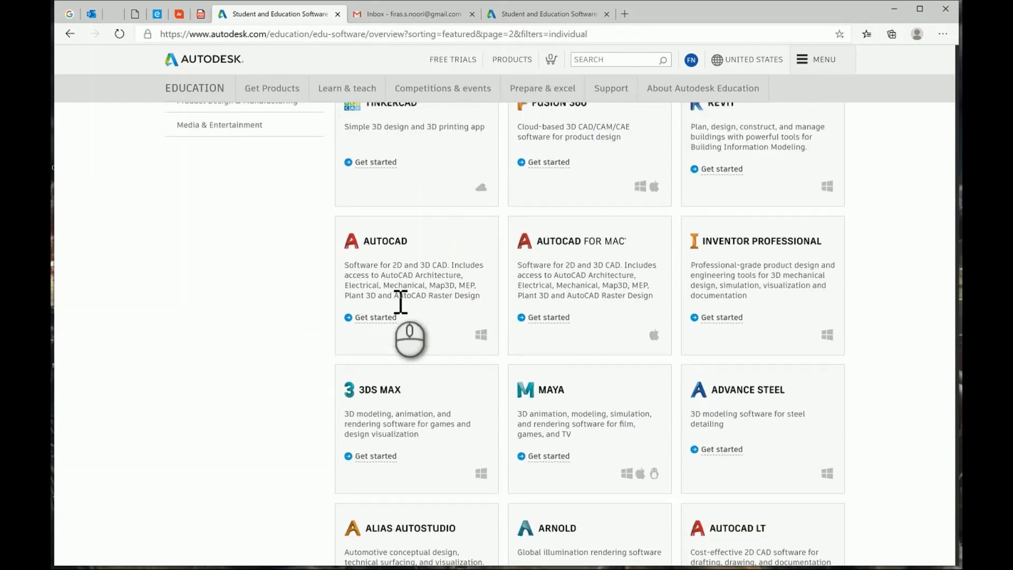
scroll(398, 300, "up", 2)
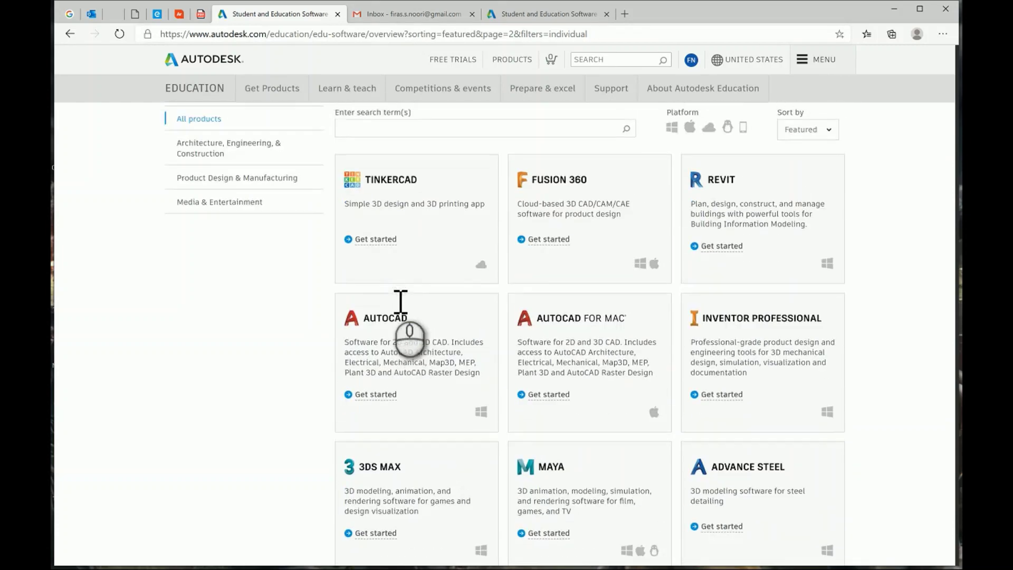
scroll(393, 309, "down", 1)
scroll(384, 348, "up", 1)
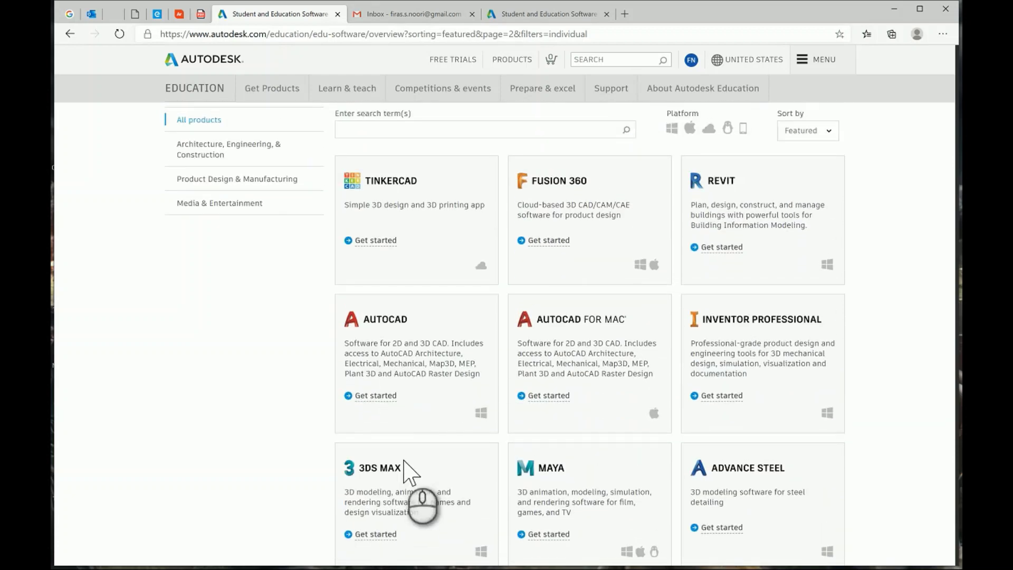